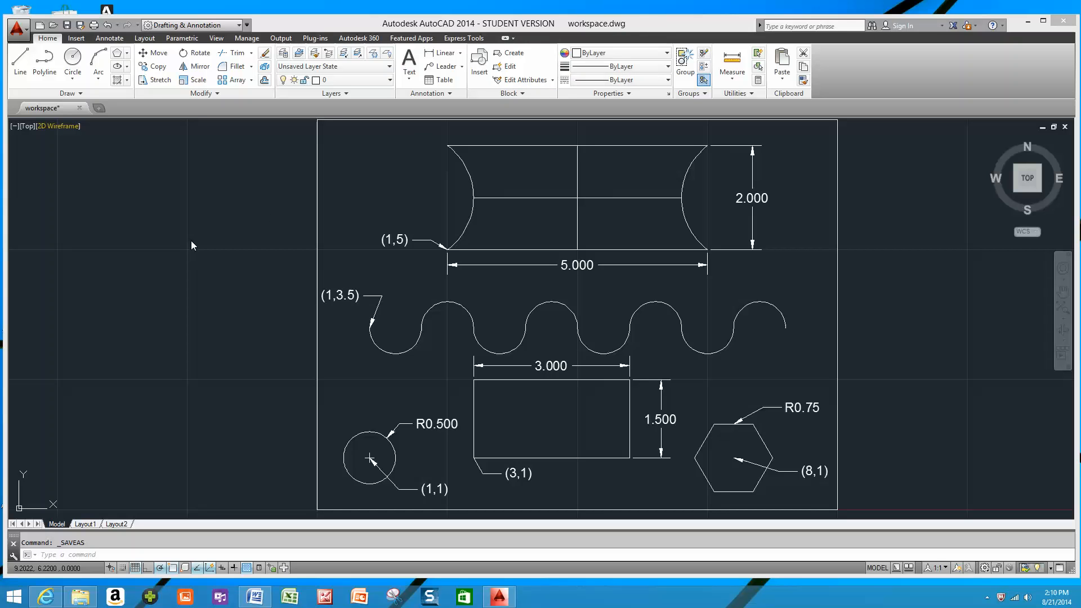
Save the drawing under the new name "Drawing commands" in the CAD3D folder as an AutoCAD 2013 drawing.
left_click(16, 31)
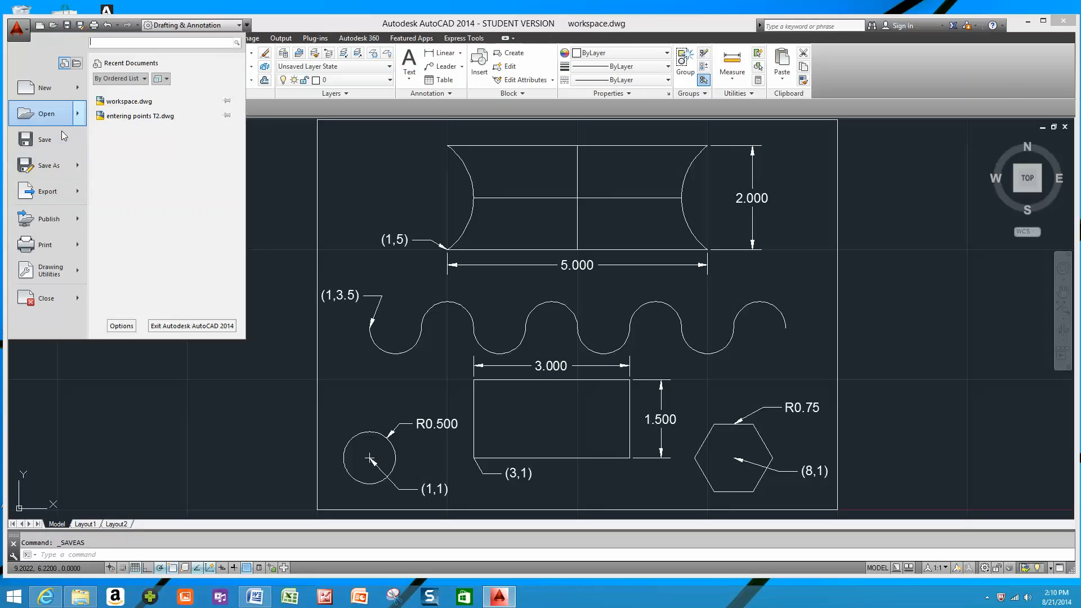
left_click(45, 167)
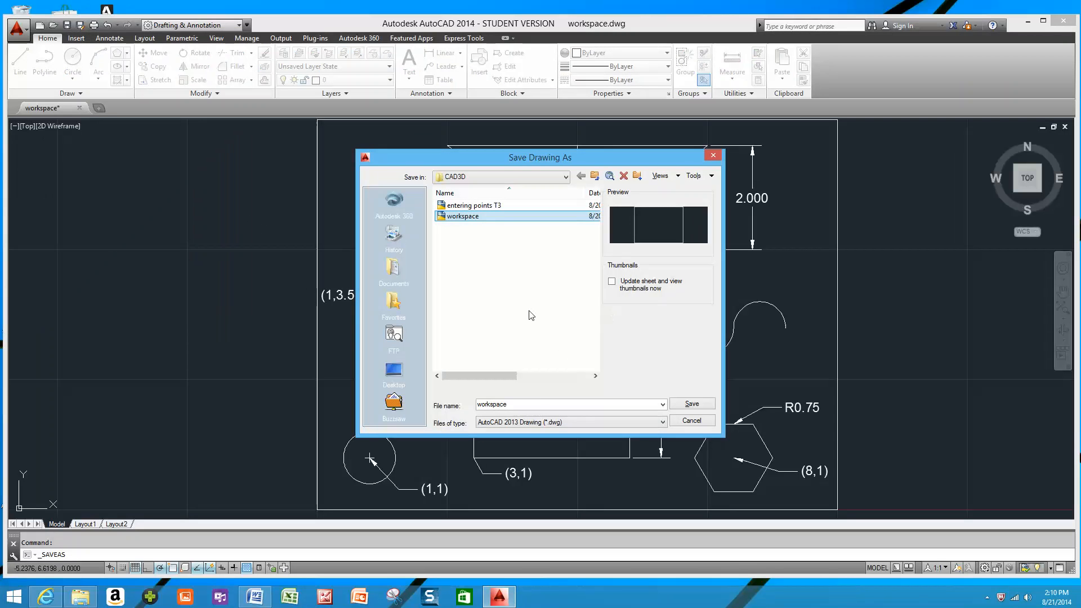
double_click(523, 405)
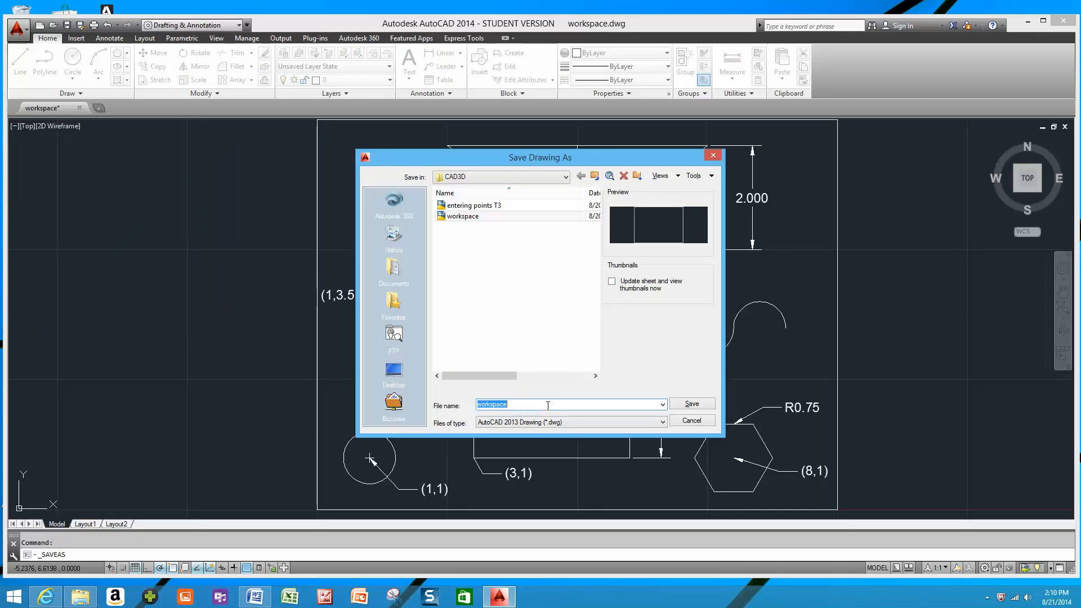
type("Drawing commands")
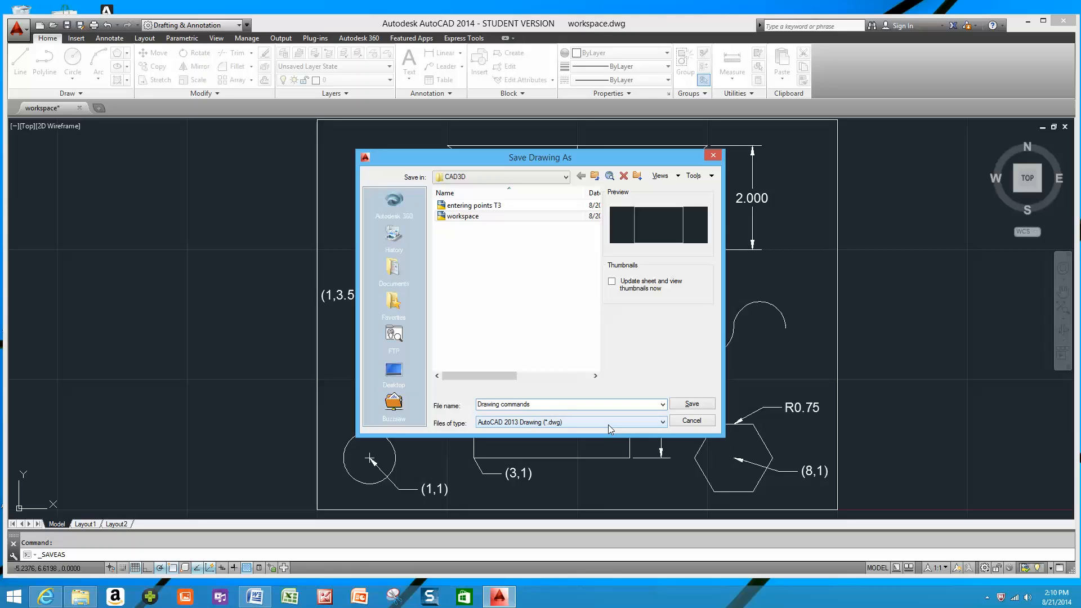
left_click(696, 408)
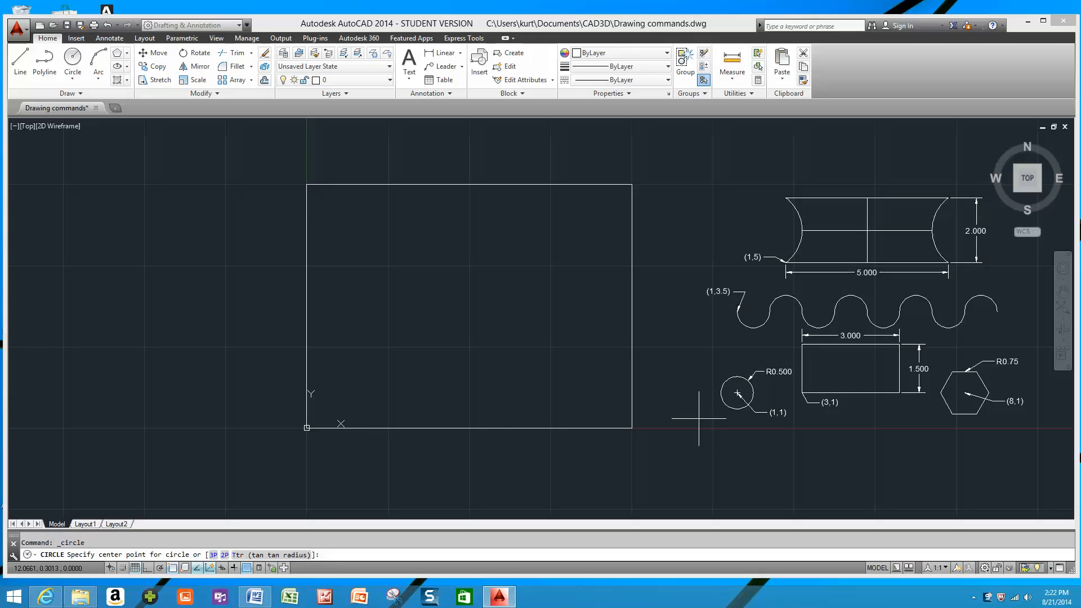
Draw a circle with its centre at 1,1 and a radius of .5.
type("1,1")
key("Return")
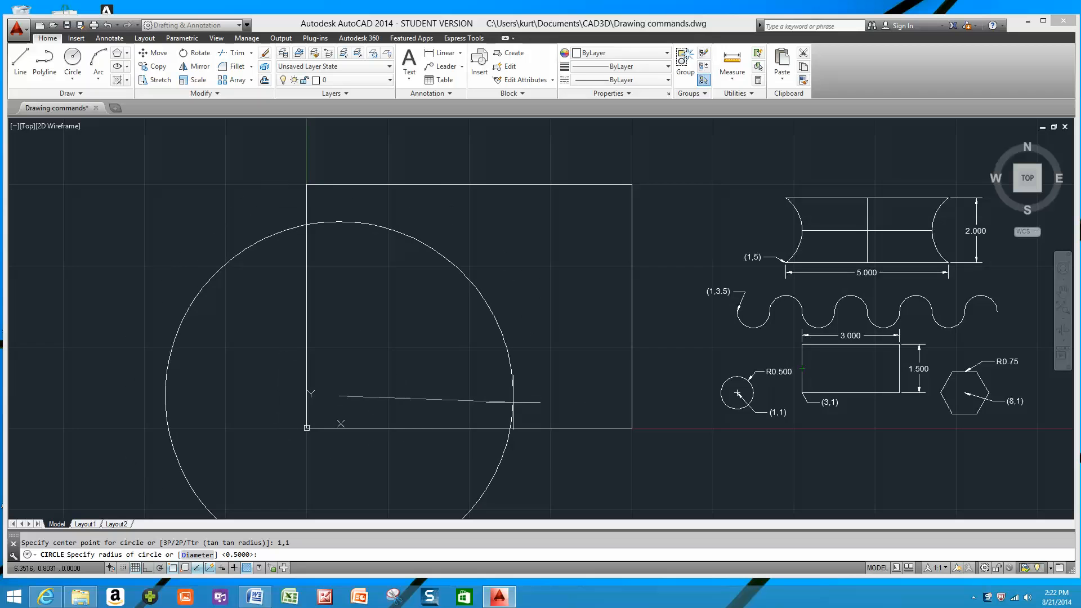
type(".5")
key("Return")
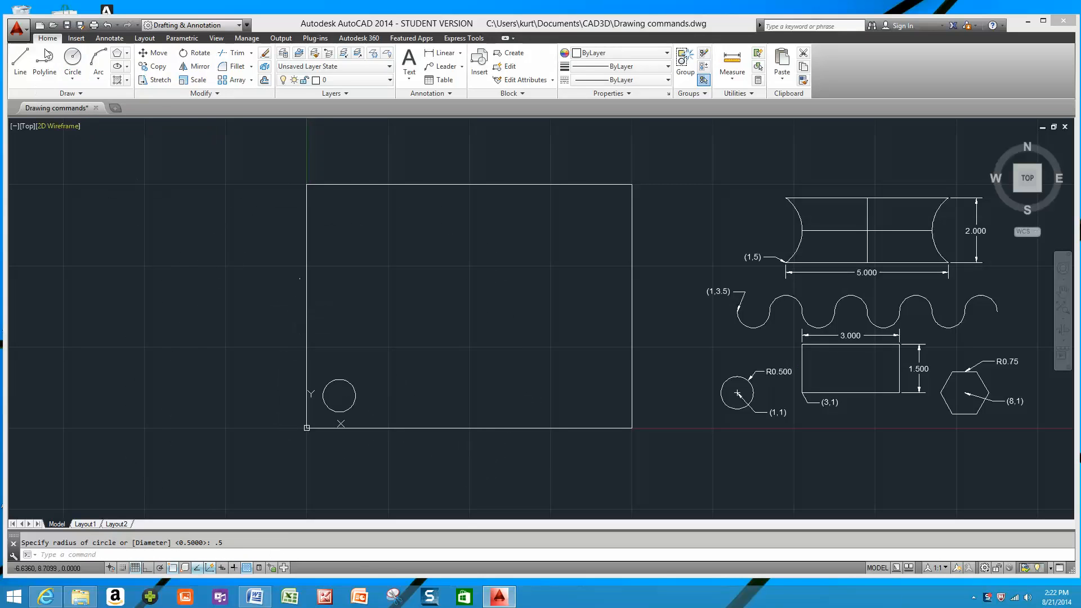
Draw a rectangle inside the frame from a freely picked corner near (2.7, 1.9), with the opposite corner at @3,1.5.
left_click(128, 53)
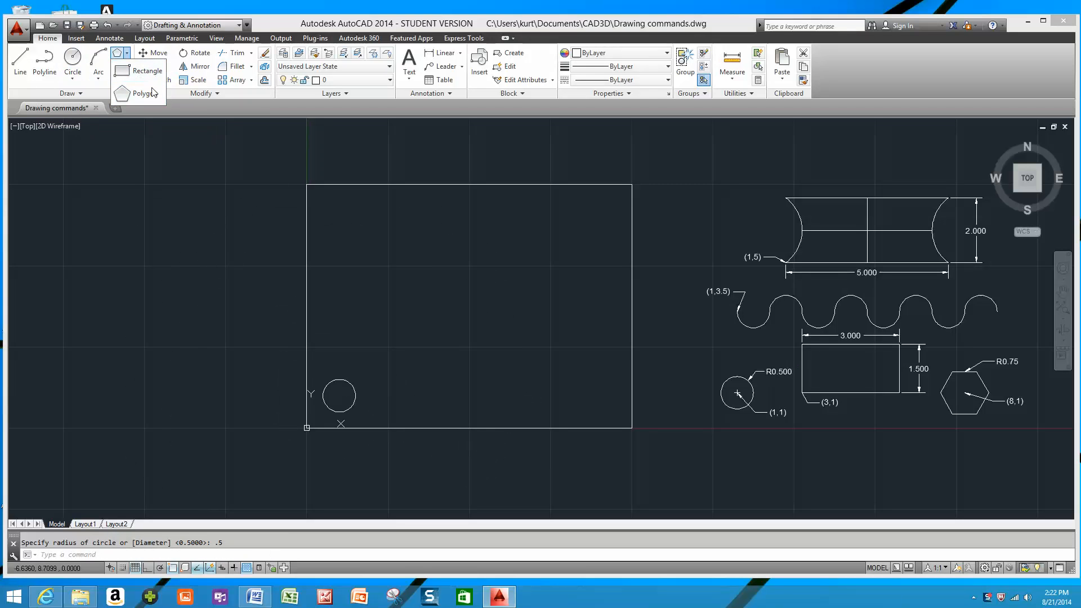
left_click(146, 70)
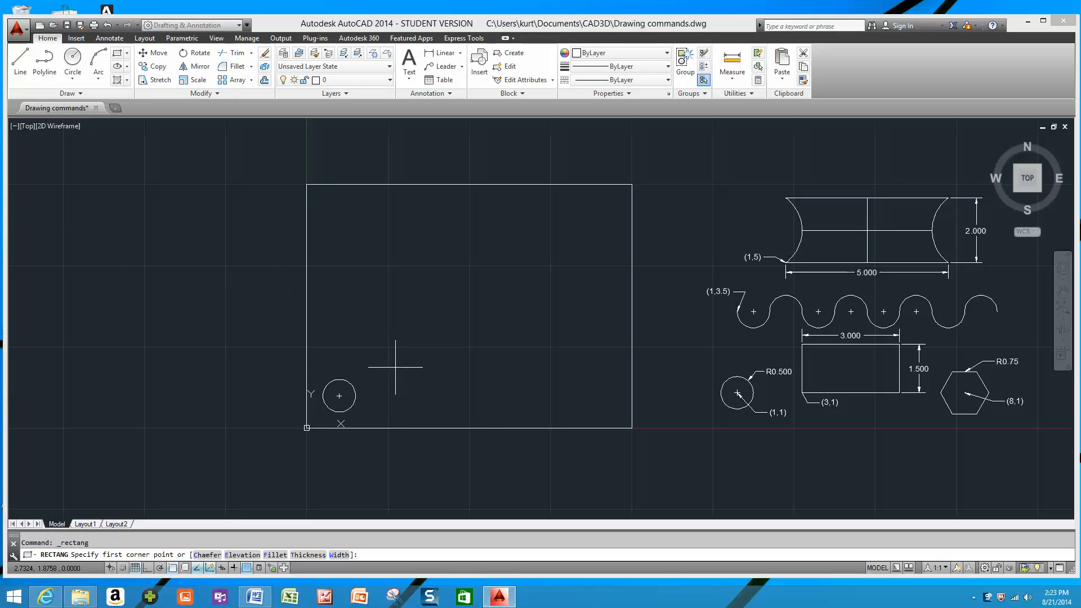
left_click(395, 367)
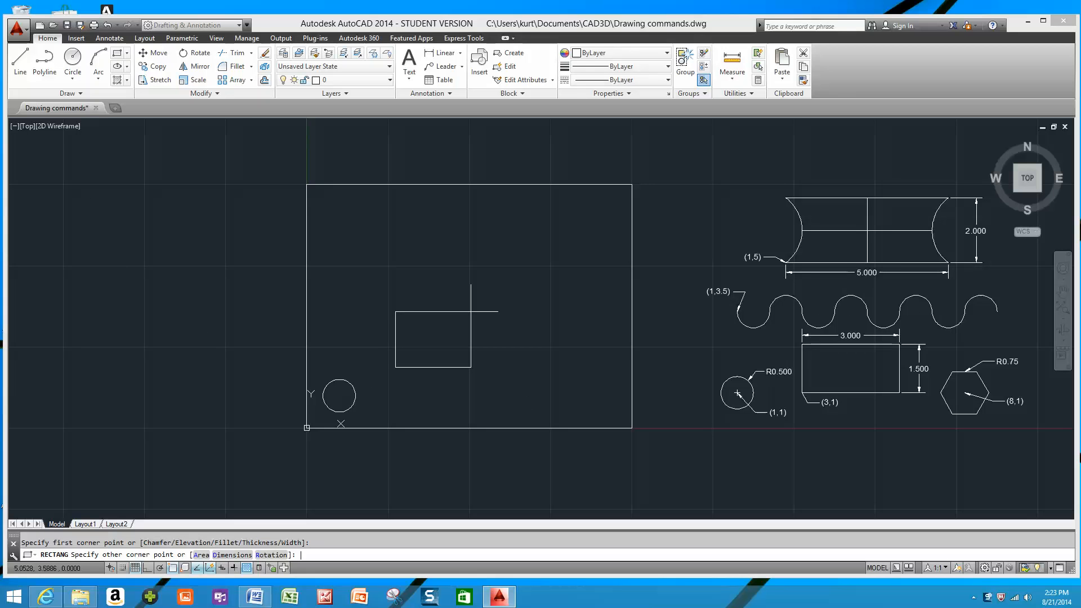
type("@")
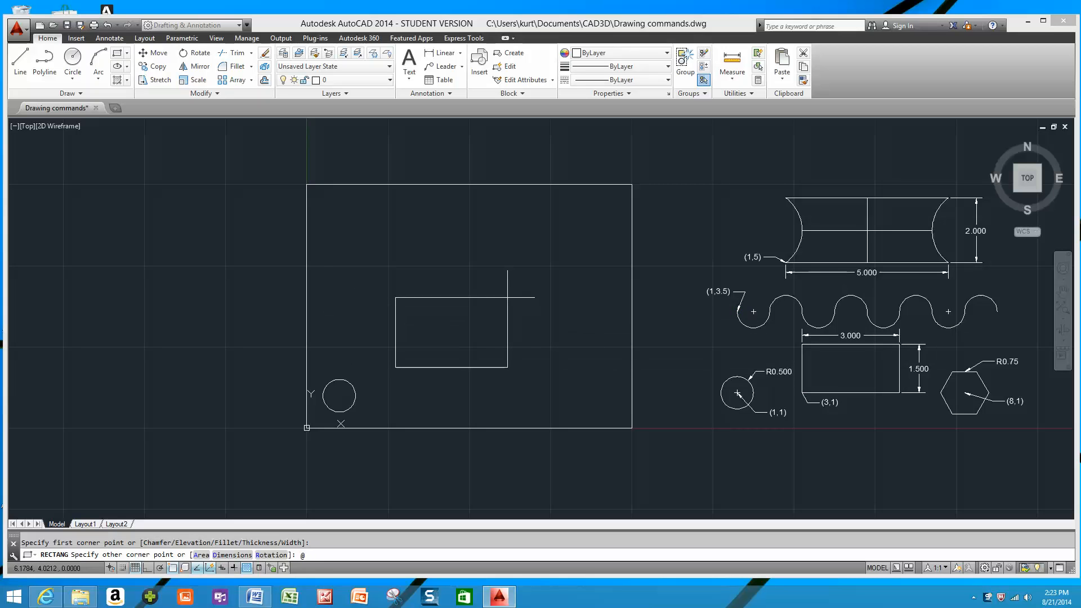
type("3,1.5")
key("Return")
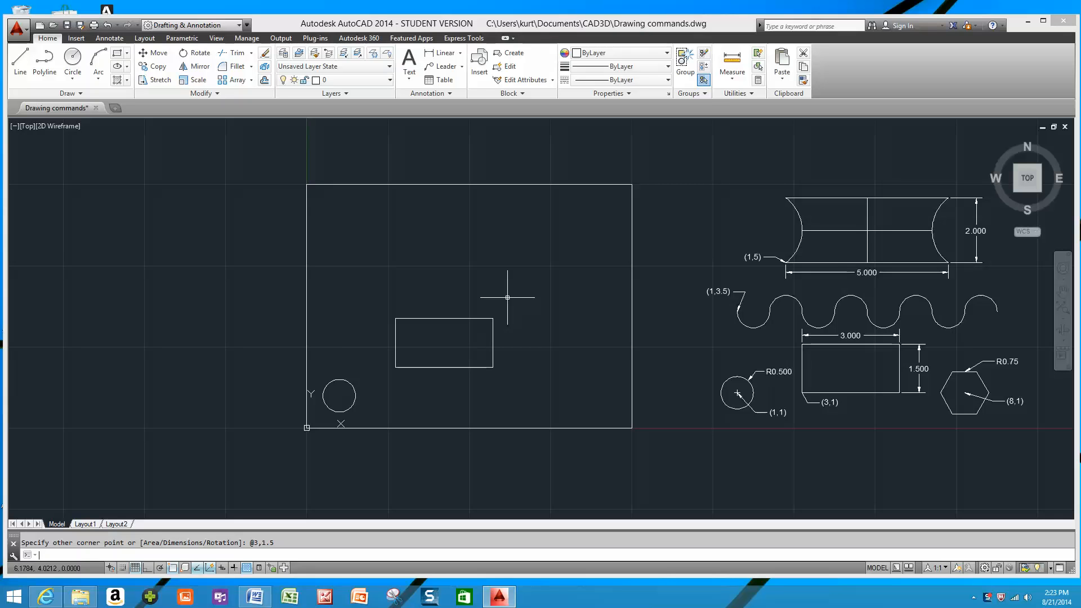
Erase the rectangle beside the circle.
left_click(385, 309)
left_click(541, 407)
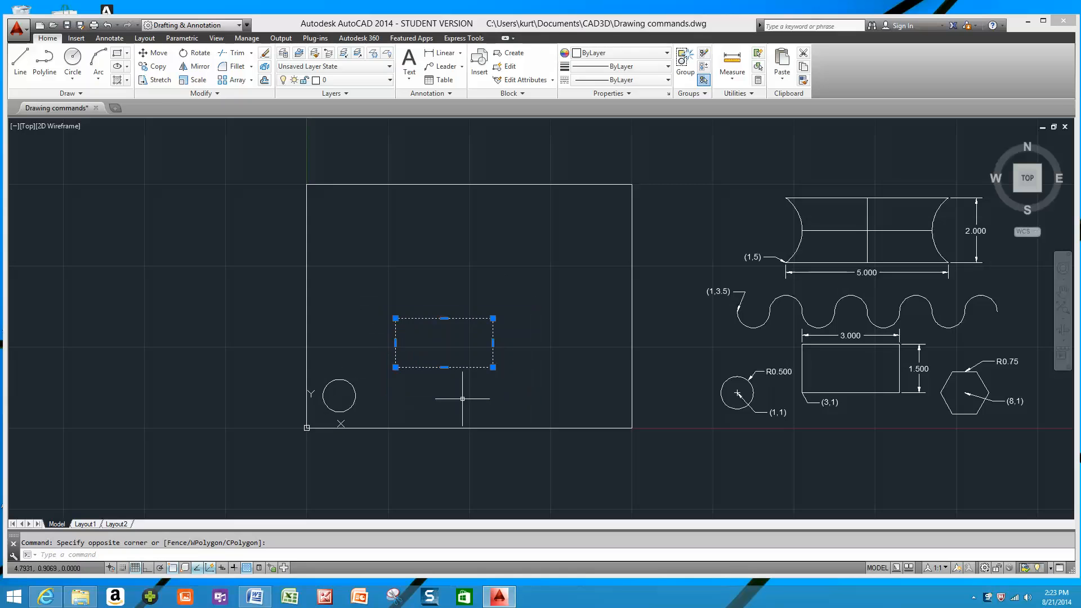
key("Delete")
Draw a 6-sided polygon inscribed in a circle of radius .75, centred freely at about (3.2, 2.6) inside the frame.
left_click(127, 52)
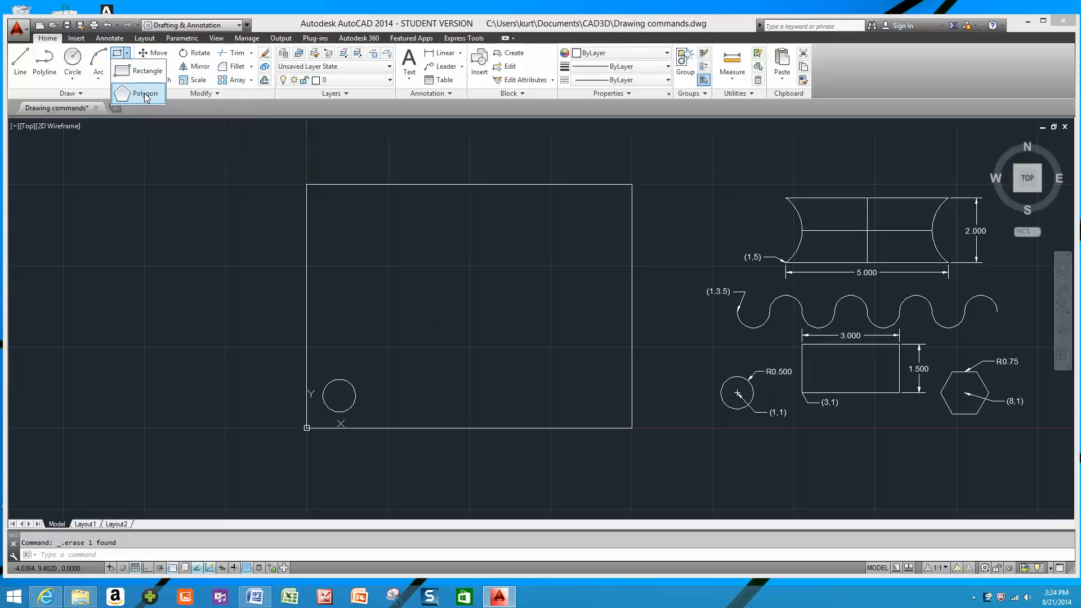
left_click(145, 95)
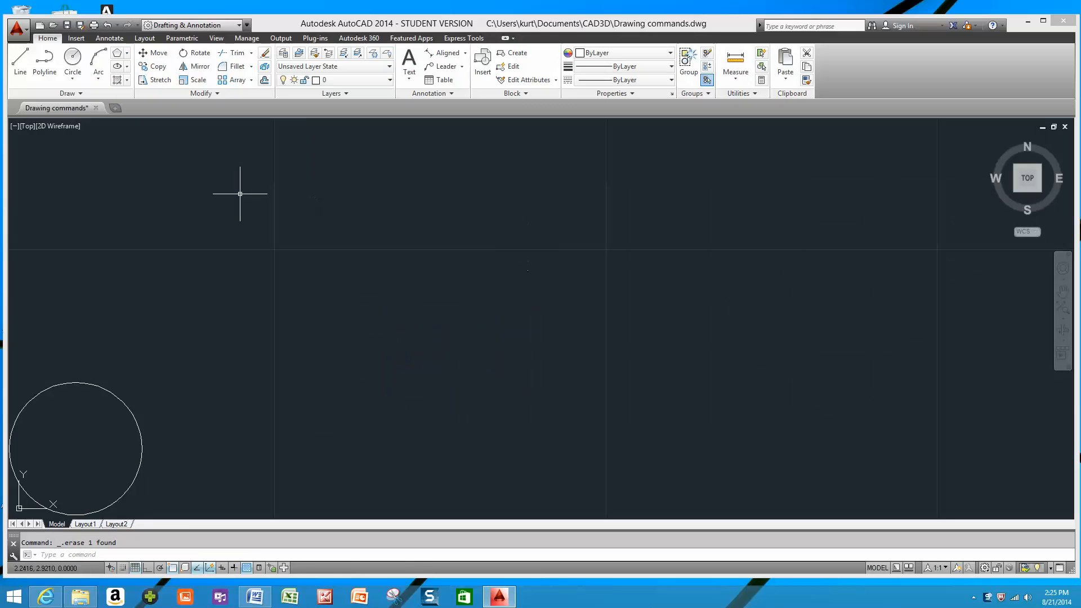
scroll(367, 212, "down", 2)
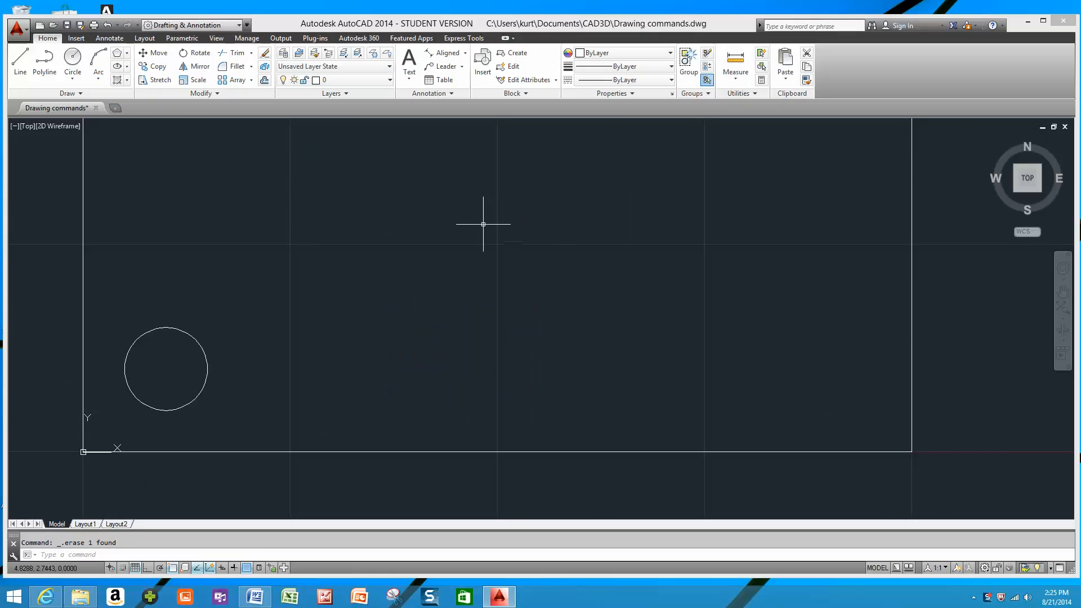
scroll(483, 222, "down", 2)
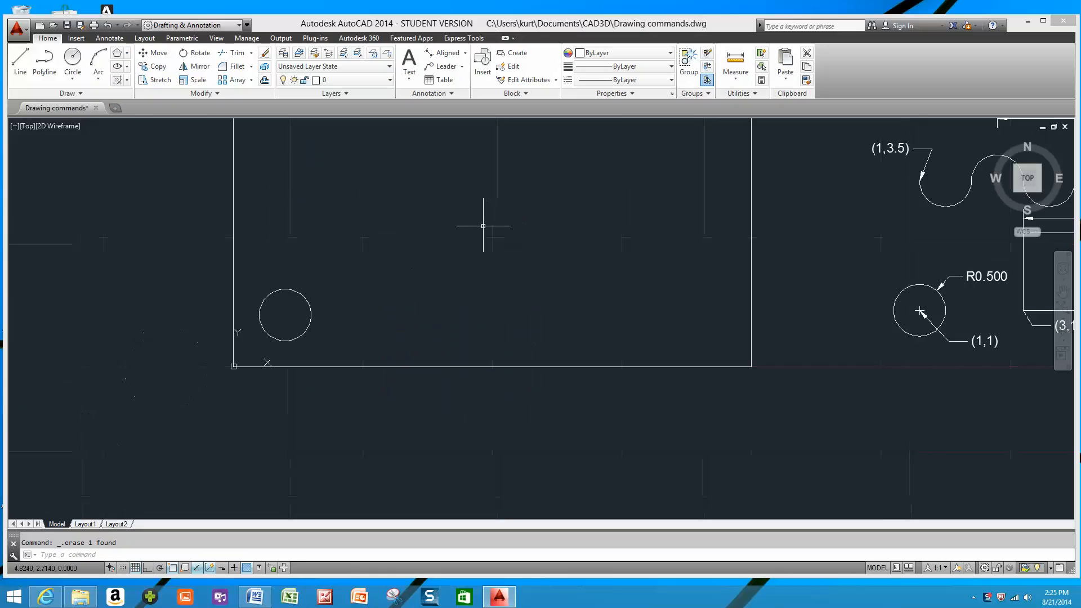
left_click(127, 54)
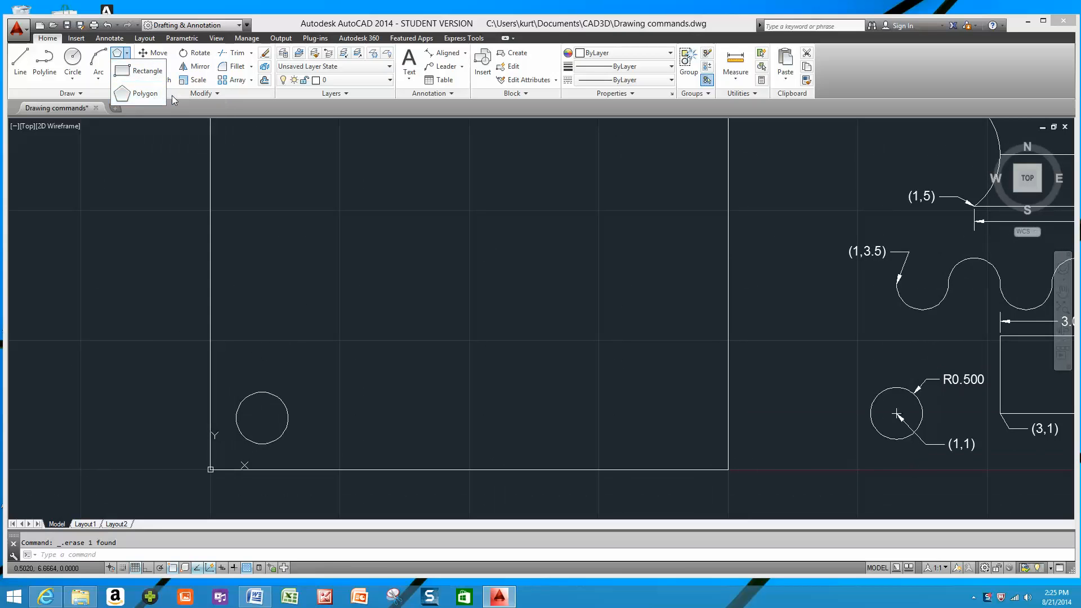
left_click(135, 93)
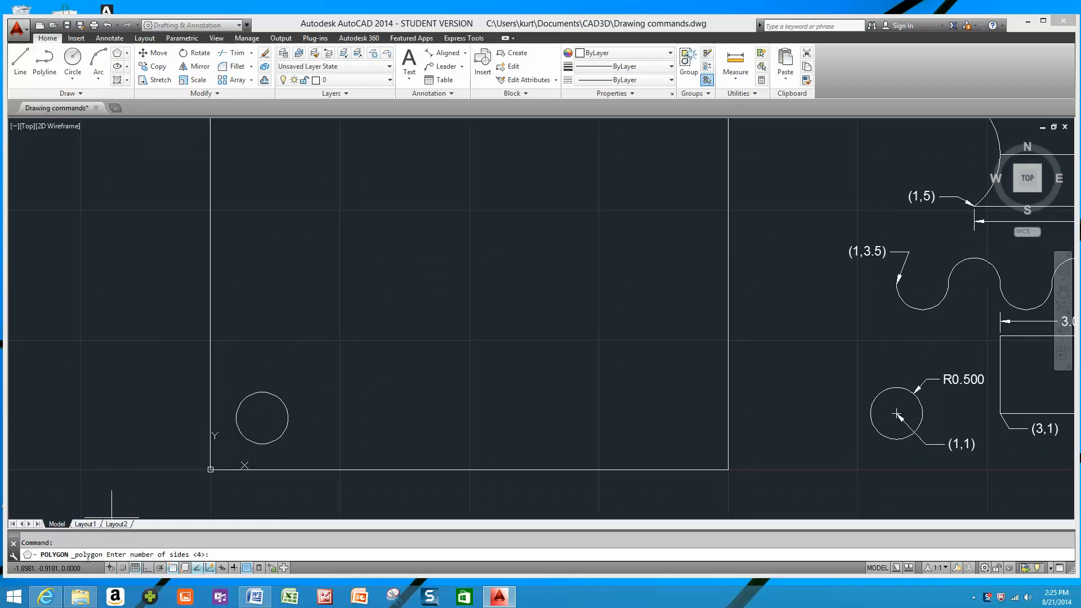
type("6")
key("Return")
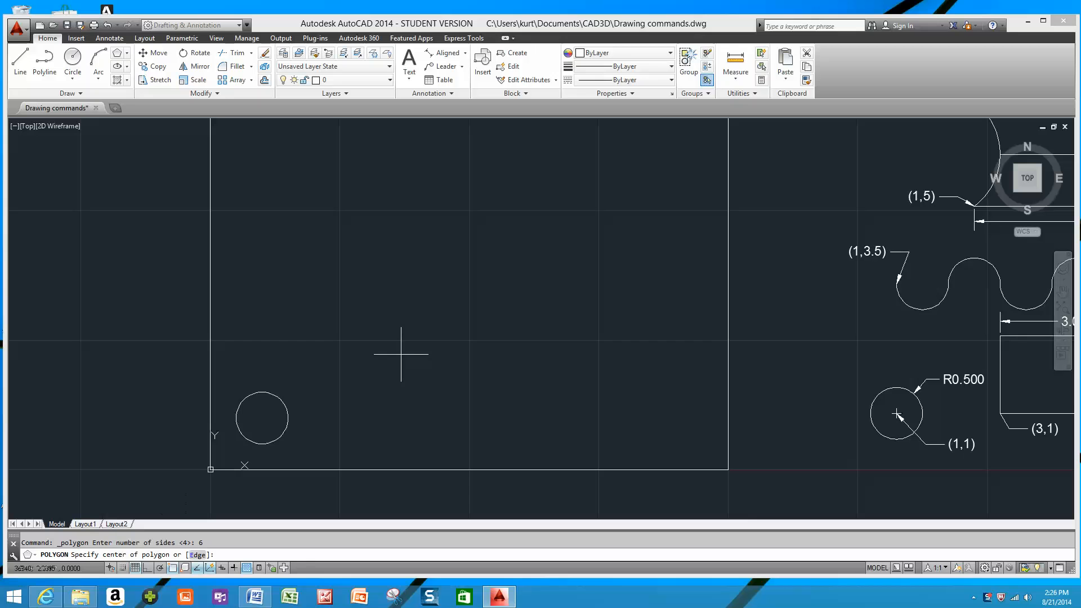
left_click(374, 340)
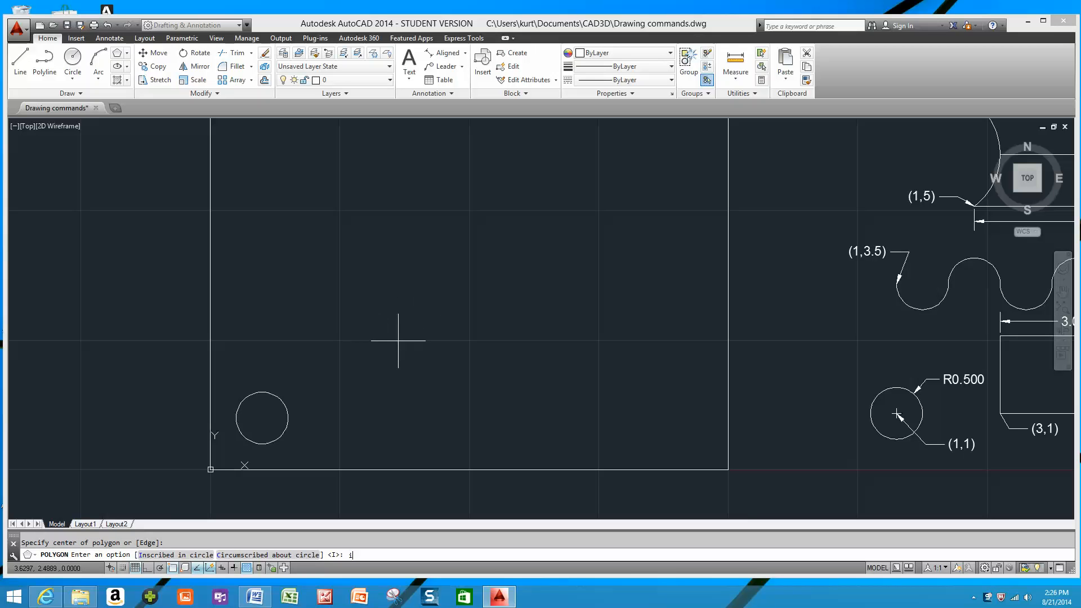
key("Return")
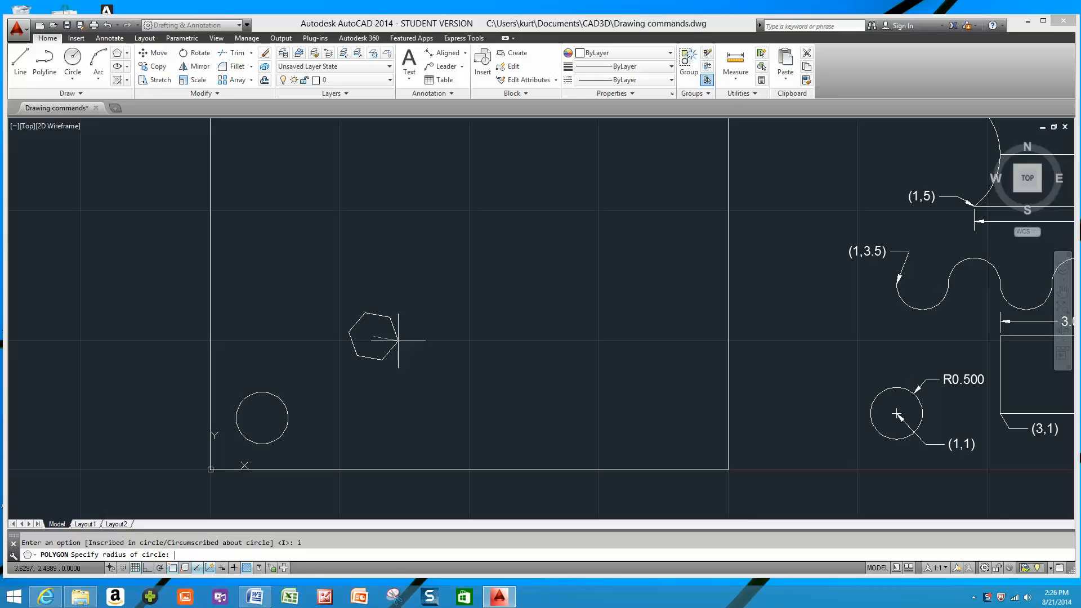
type(".75")
key("Return")
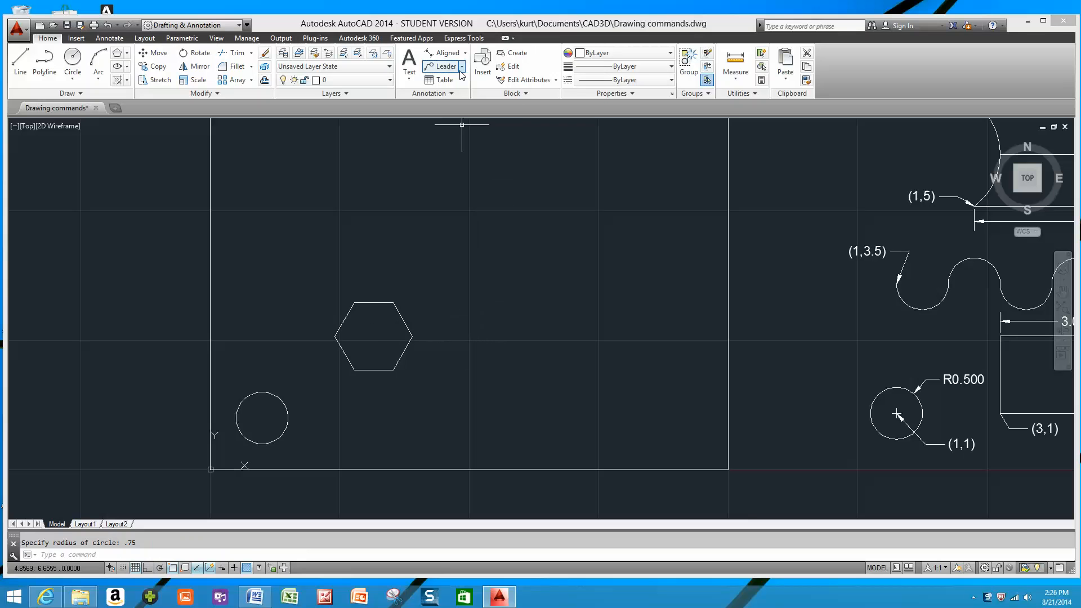
Add a linear dimension between the hexagon's left and right corners, placed below the shape.
left_click(336, 336)
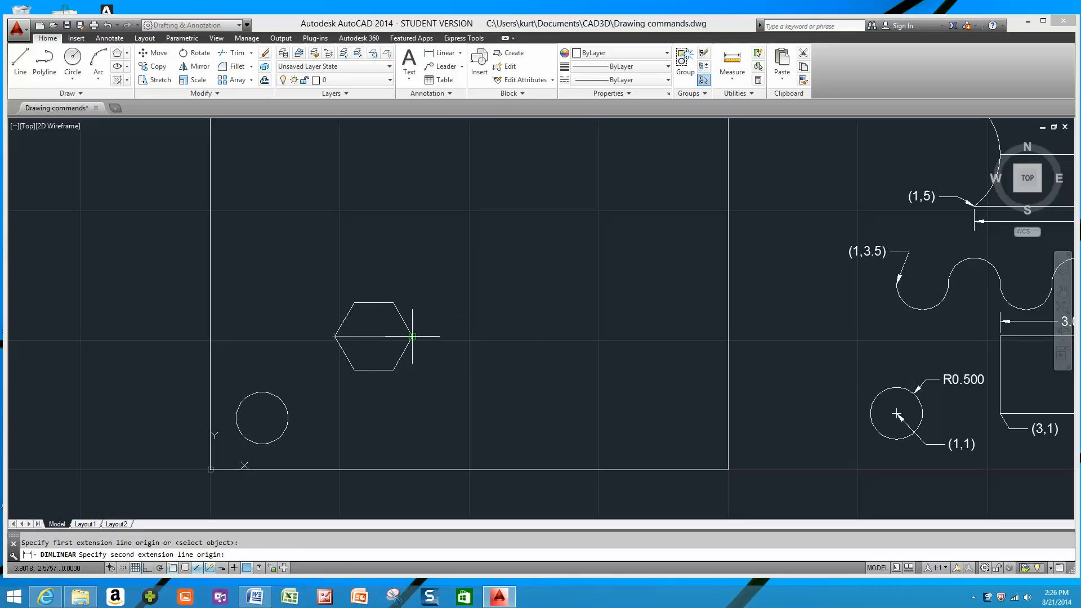
left_click(412, 336)
left_click(419, 413)
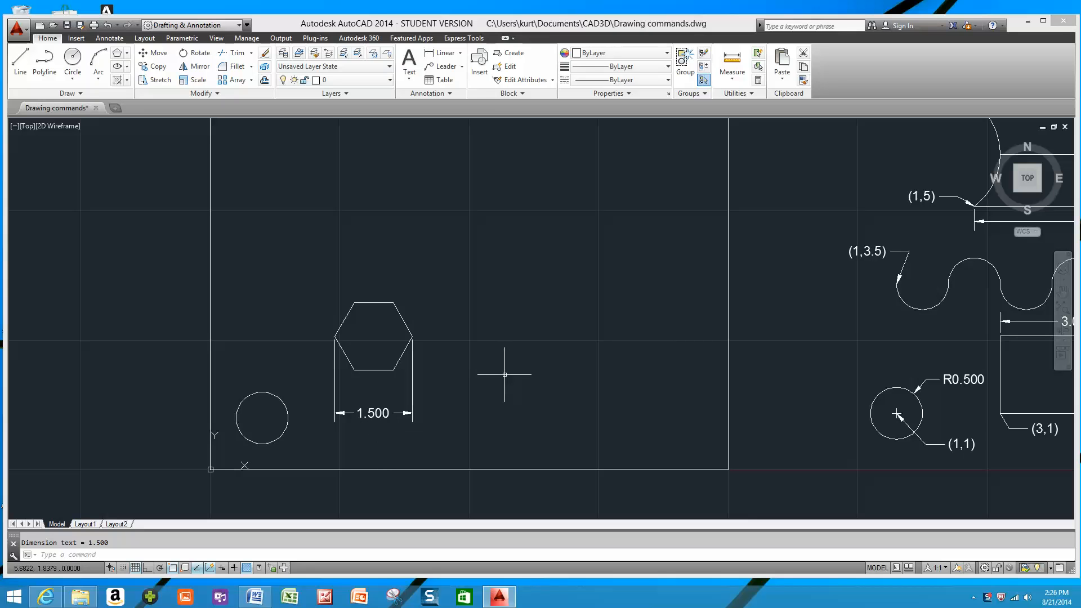
key("Escape")
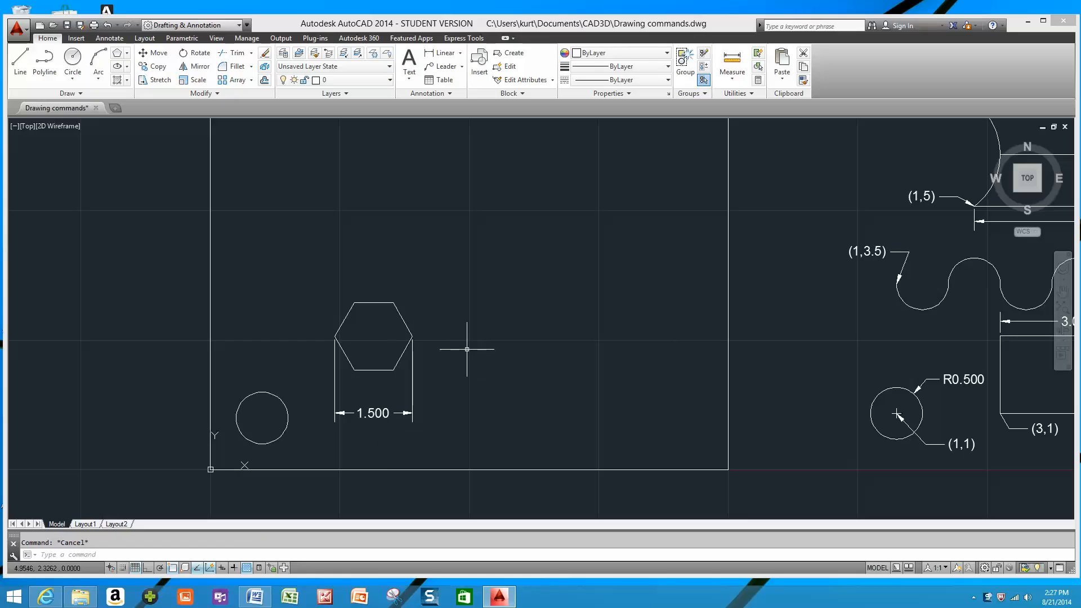
Erase the hexagon together with its linear dimension.
left_click(301, 273)
left_click(466, 453)
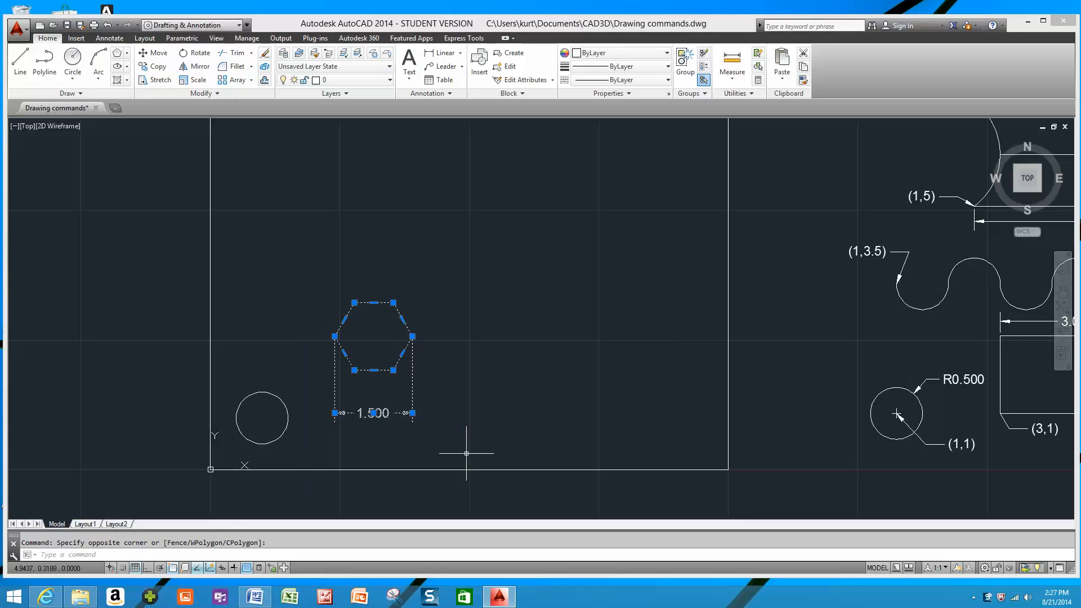
key("Delete")
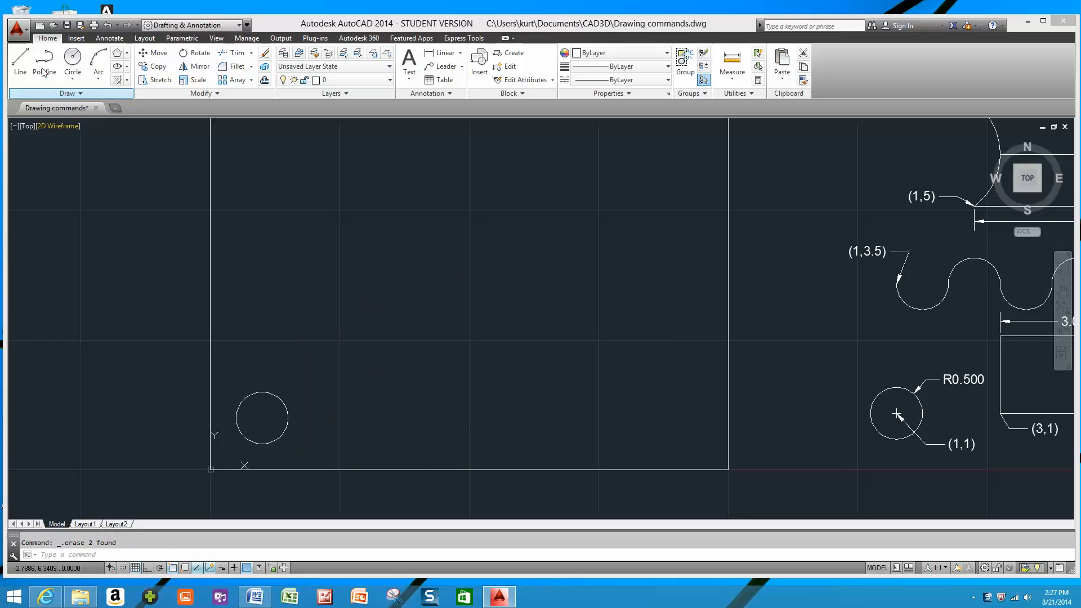
Draw three connected line segments inside the frame above the circle: one rising, one horizontal, and one falling to about (6.35, 3.9).
scroll(368, 242, "down", 4)
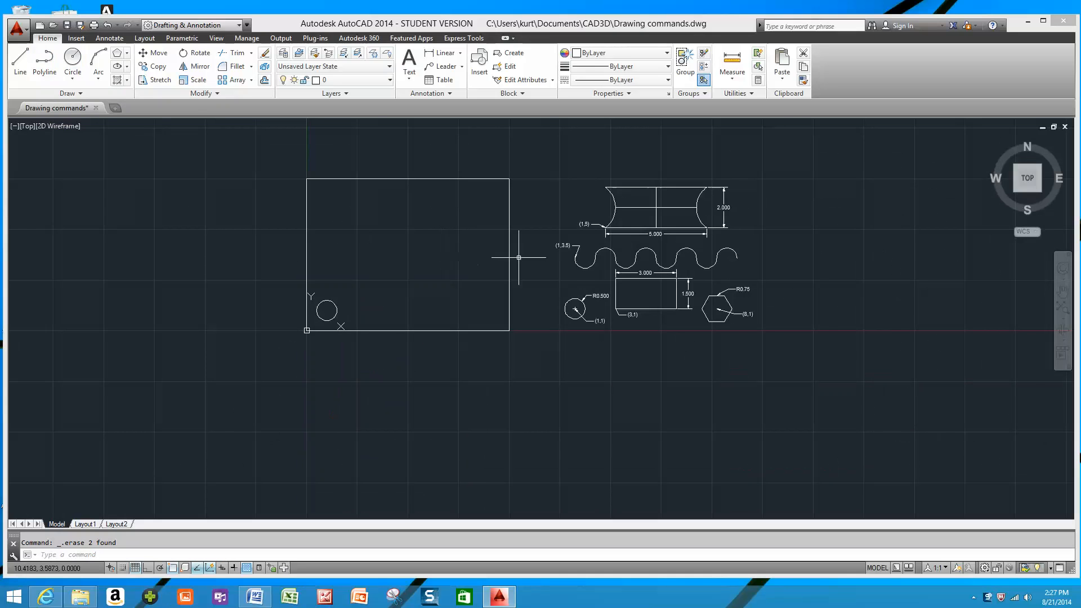
scroll(441, 250, "up", 2)
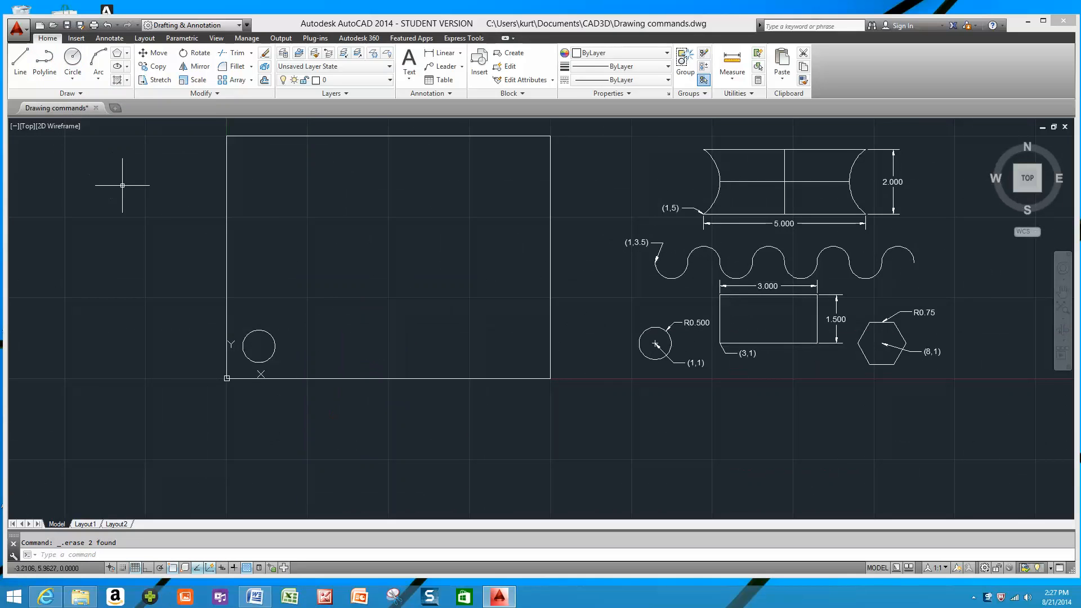
middle_click_drag(126, 181, 120, 234)
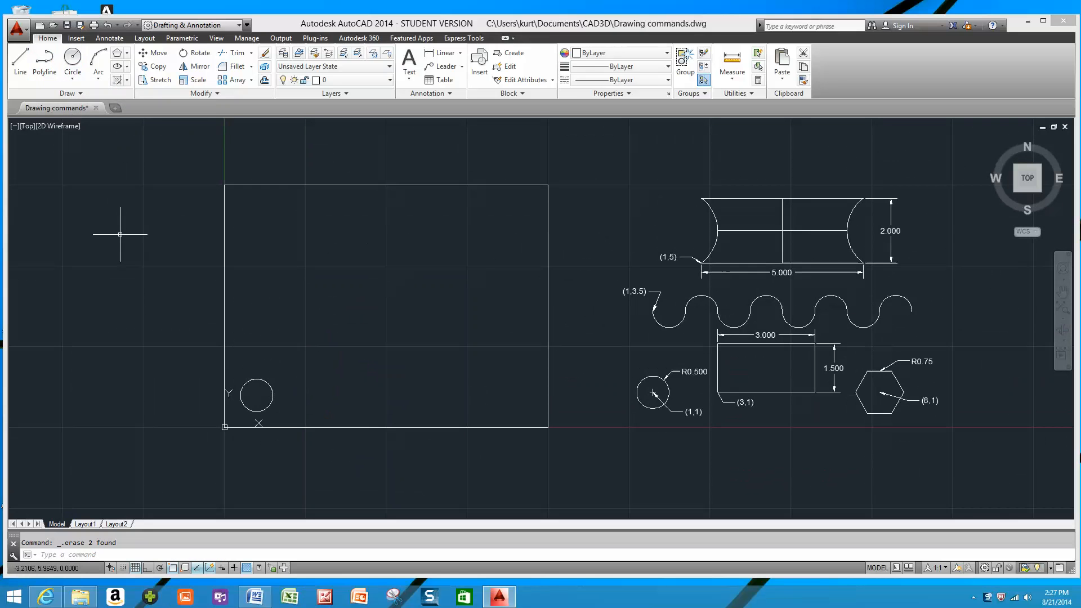
left_click(22, 71)
left_click(283, 279)
left_click(336, 235)
left_click(402, 234)
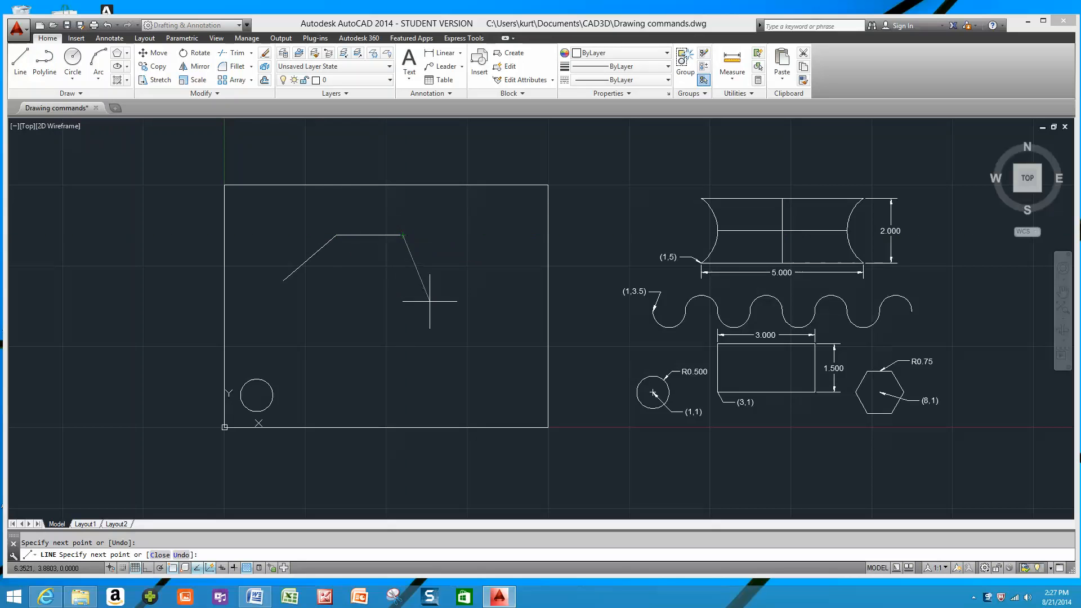
left_click(430, 299)
key("Escape")
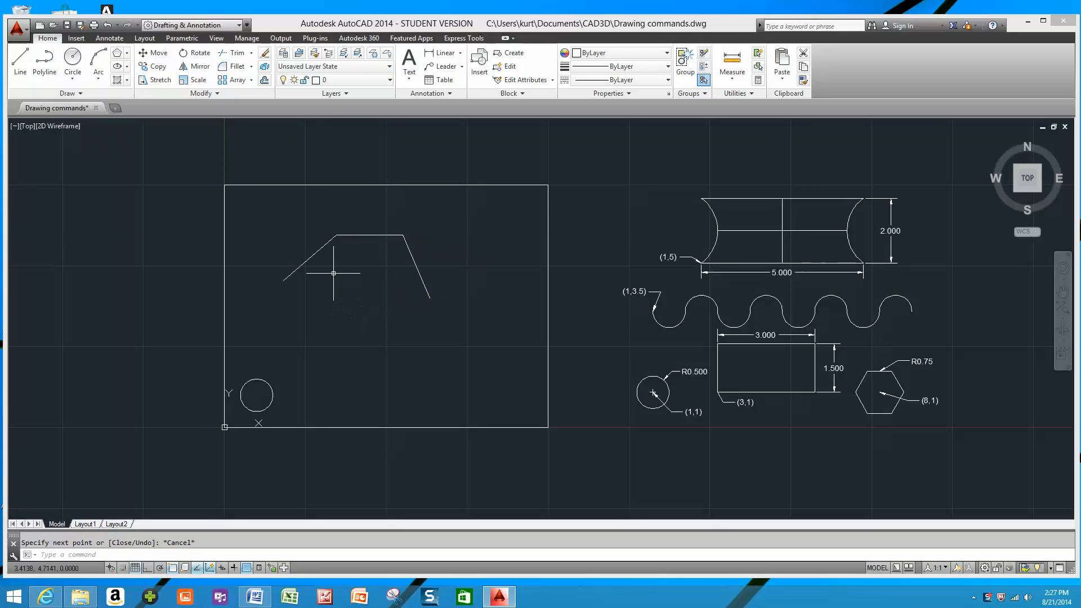
Erase the three separate line segments above the circle, beginning with the horizontal one.
left_click(369, 235)
key("Delete")
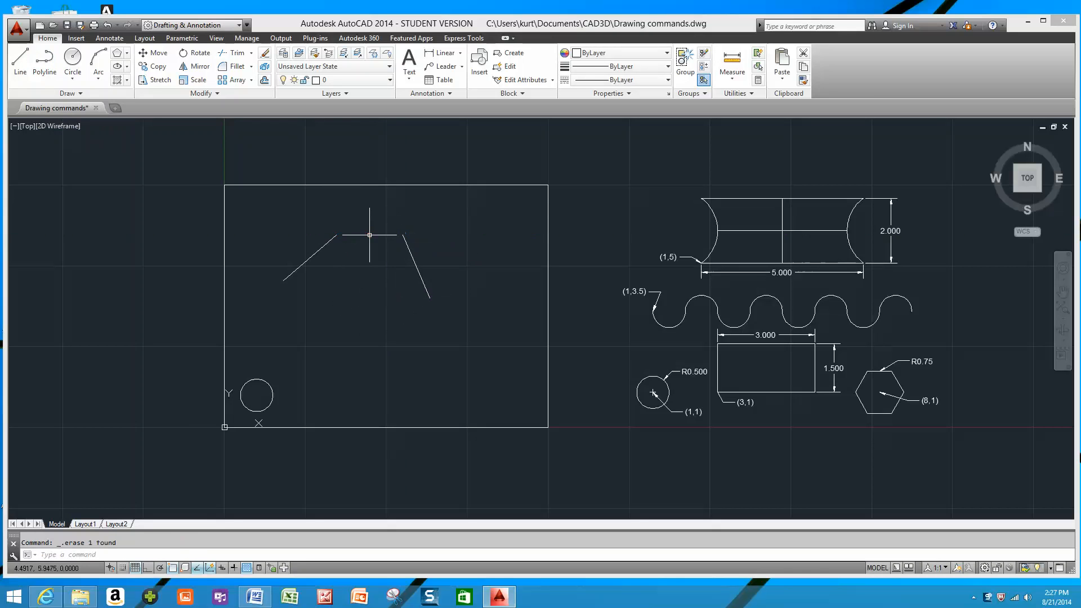
left_click(252, 203)
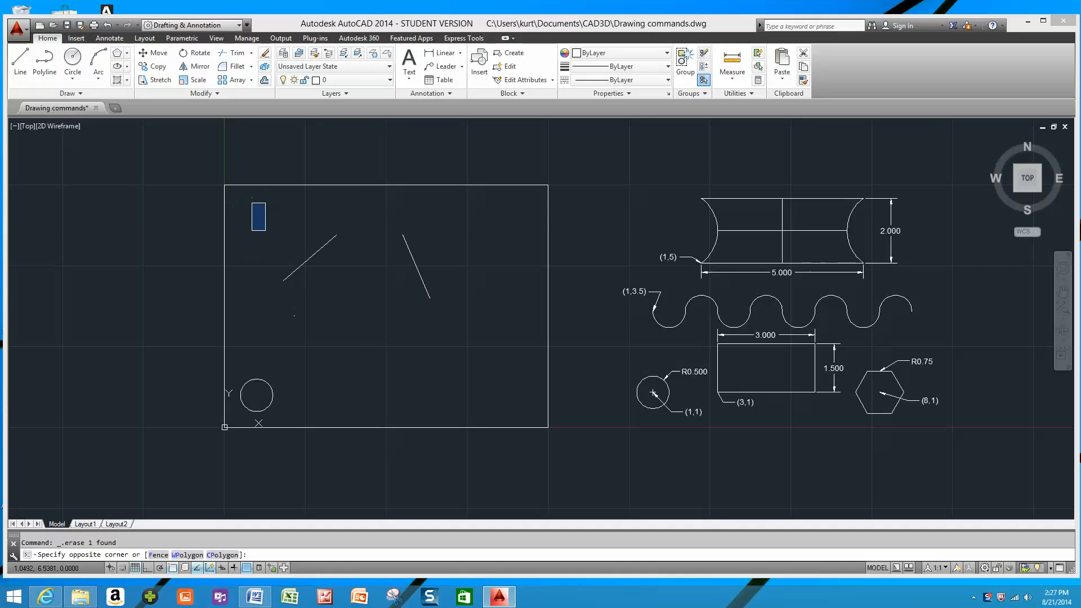
key("Escape")
Draw an open three-segment polyline above the circle, rising, horizontal and falling, from about (2.4, 5.2) to (6.9, 4.2), and erase it as one object.
type("pl")
key("Return")
left_click(302, 259)
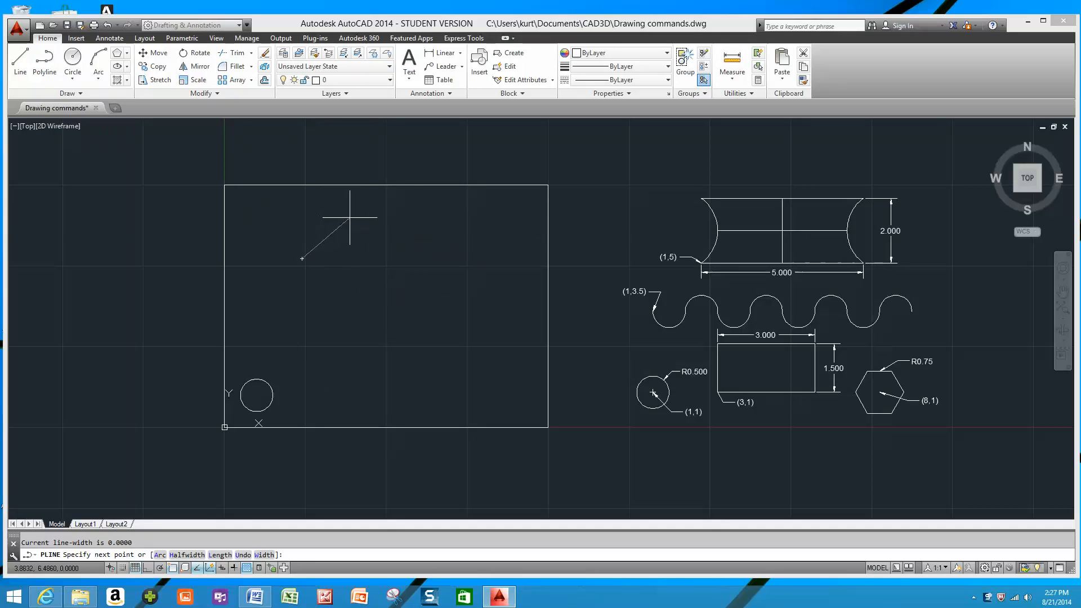
left_click(349, 217)
left_click(413, 217)
left_click(447, 292)
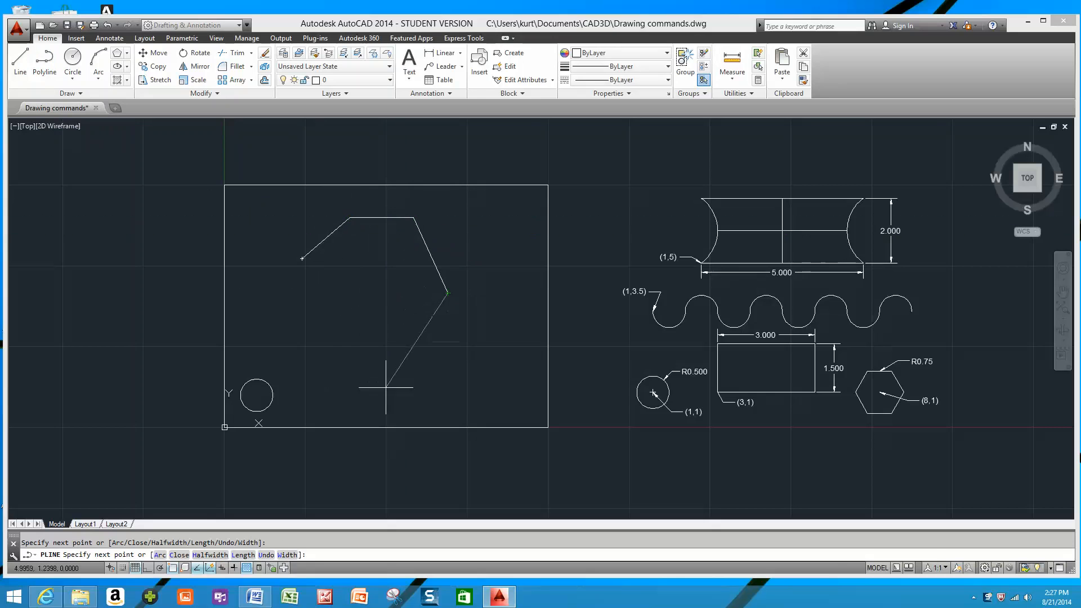
key("Escape")
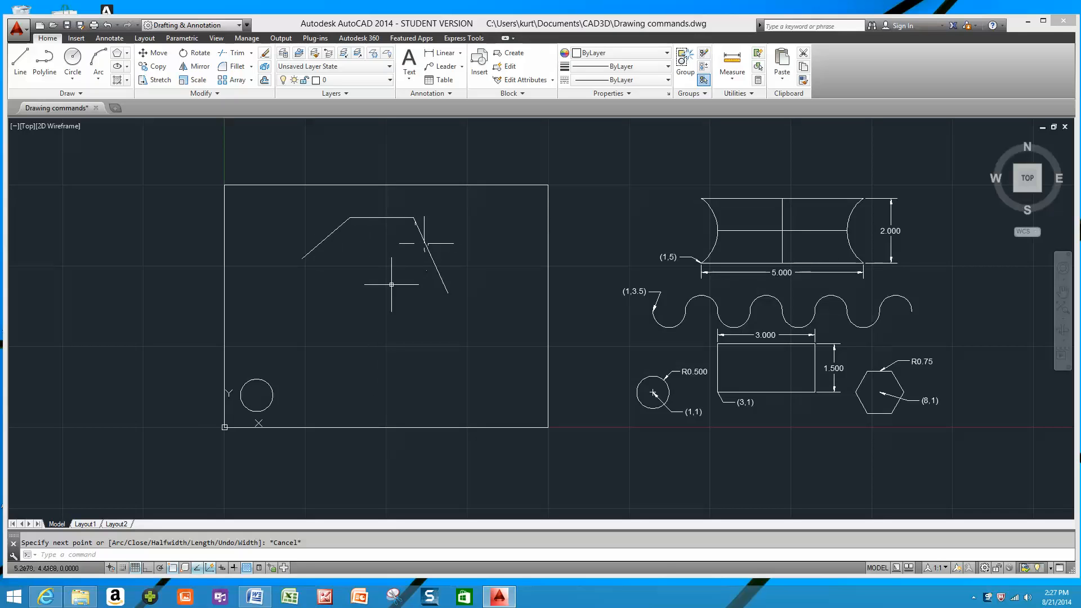
left_click(367, 217)
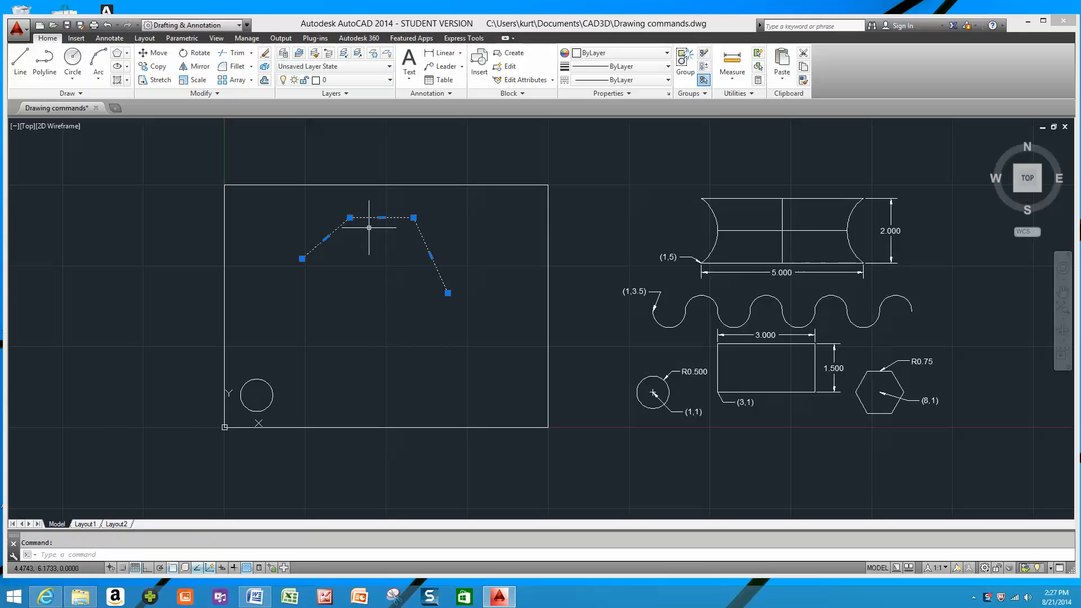
key("Delete")
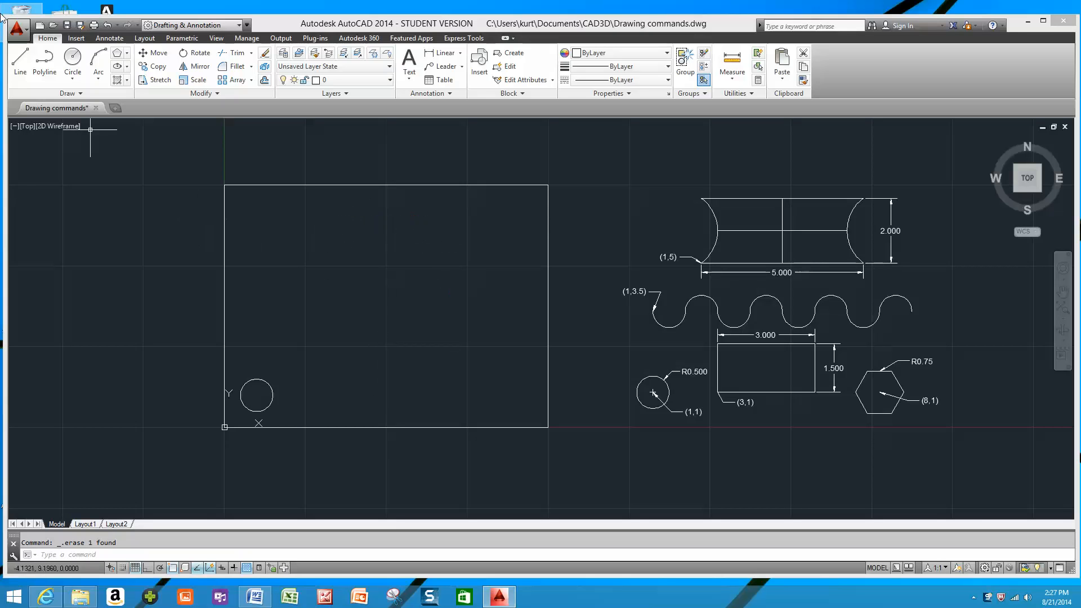
Draw a rectangle about 3.5 by 2 units inside the frame as a polyline, with polar tracking on, ending at its start point.
left_click(45, 59)
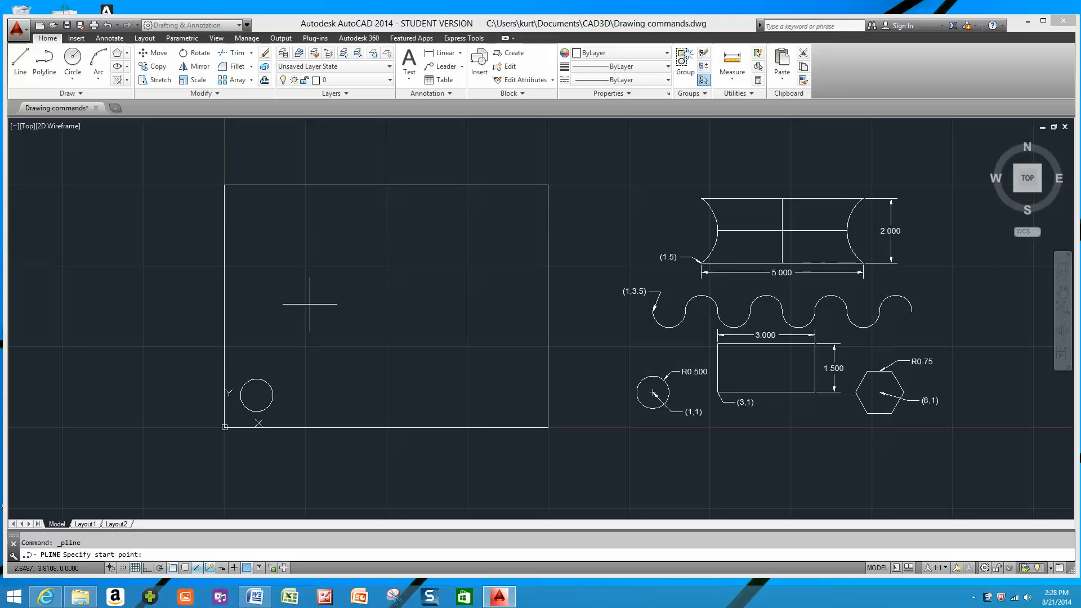
left_click(307, 302)
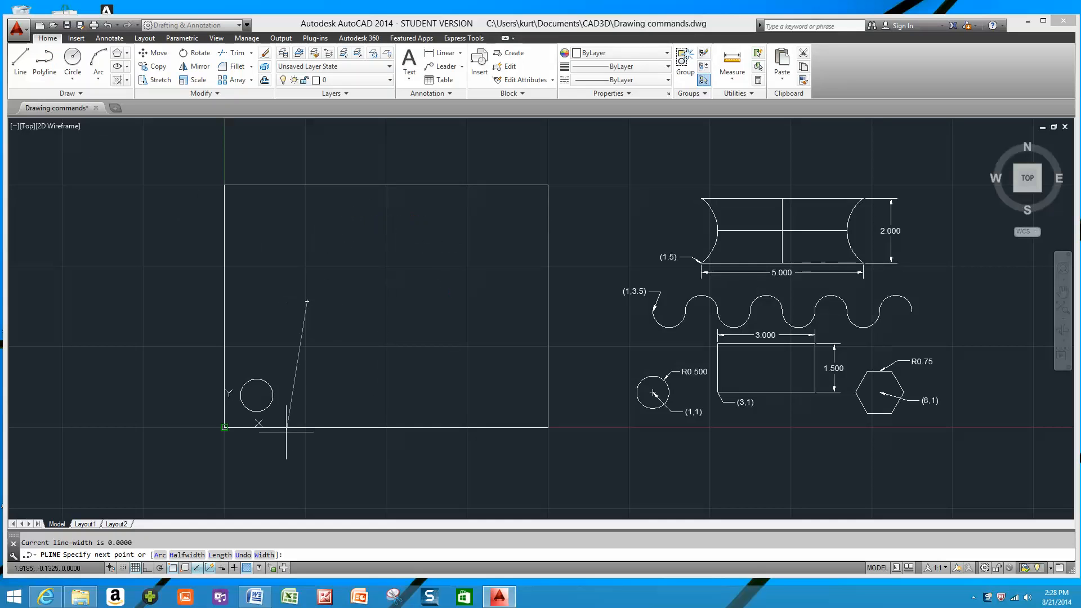
left_click(160, 567)
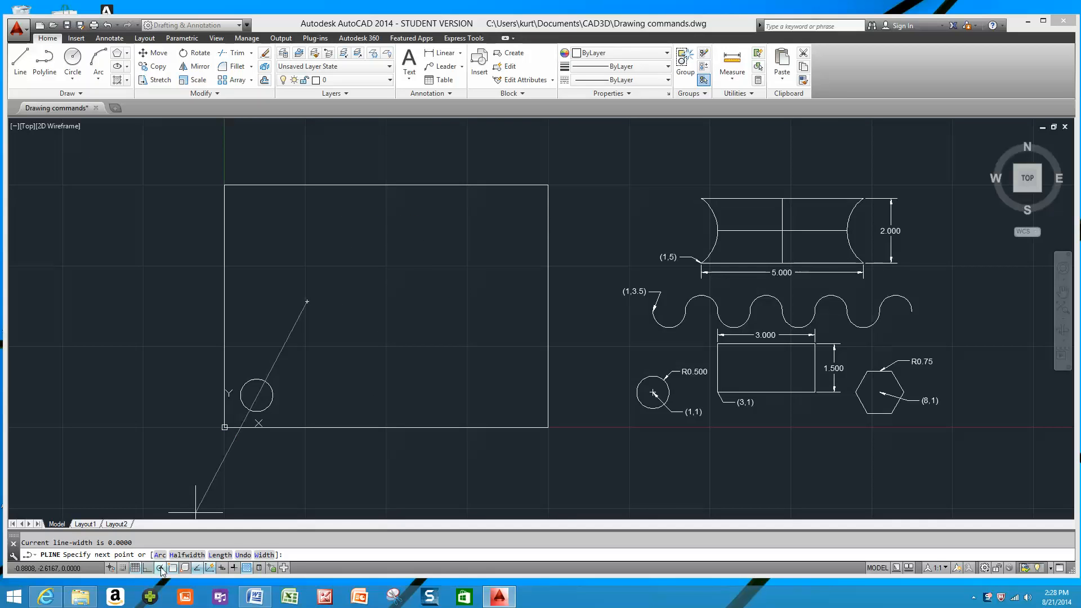
left_click(421, 302)
left_click(421, 236)
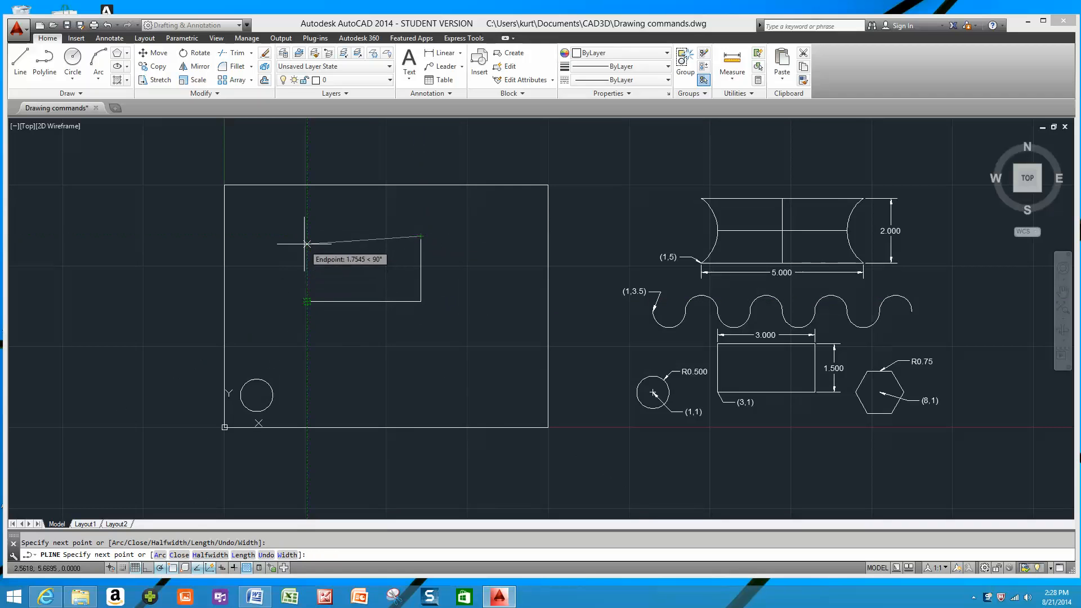
left_click(307, 235)
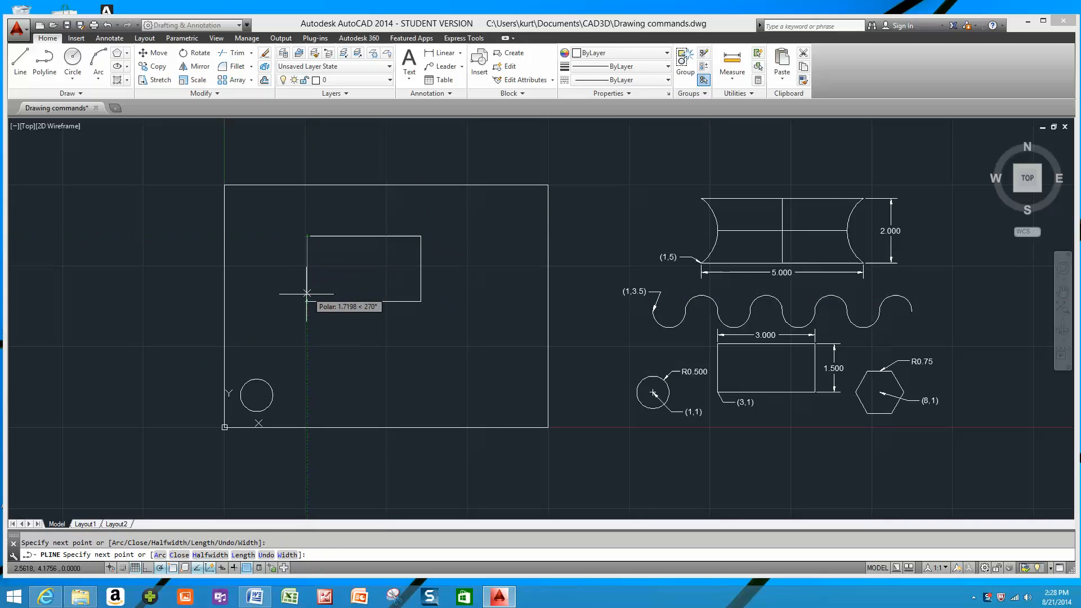
left_click(306, 301)
key("Escape")
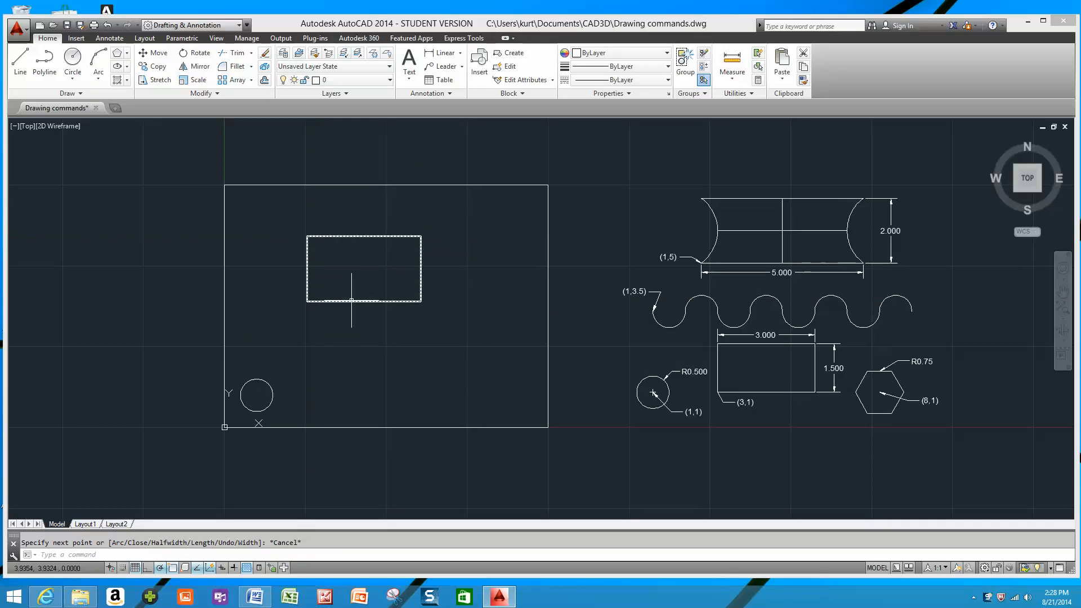
Select the polyline rectangle to check that it is a single object, and erase it.
left_click(394, 301)
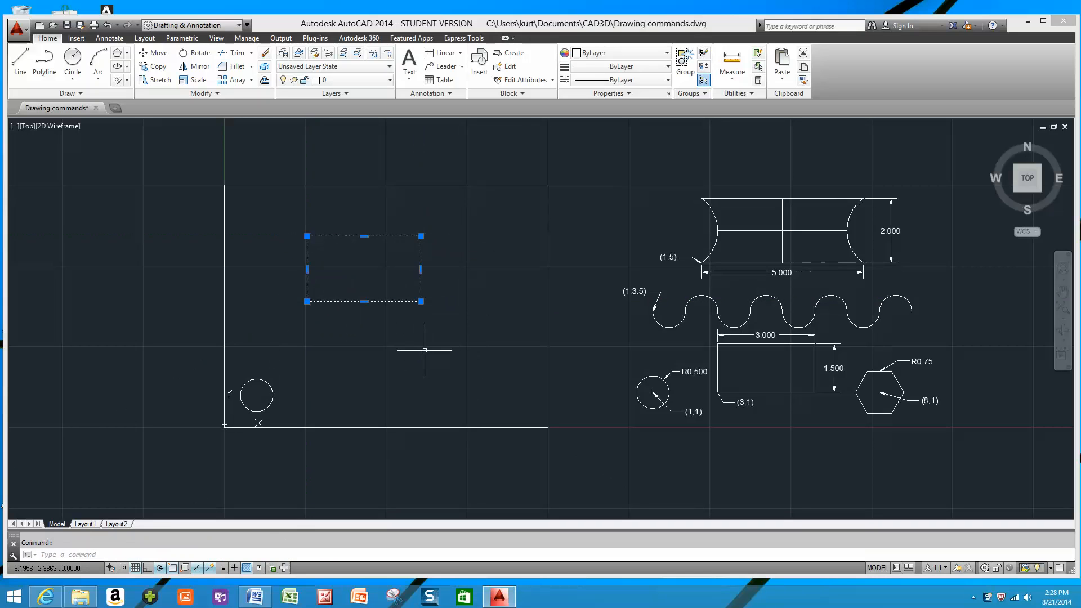
key("Escape")
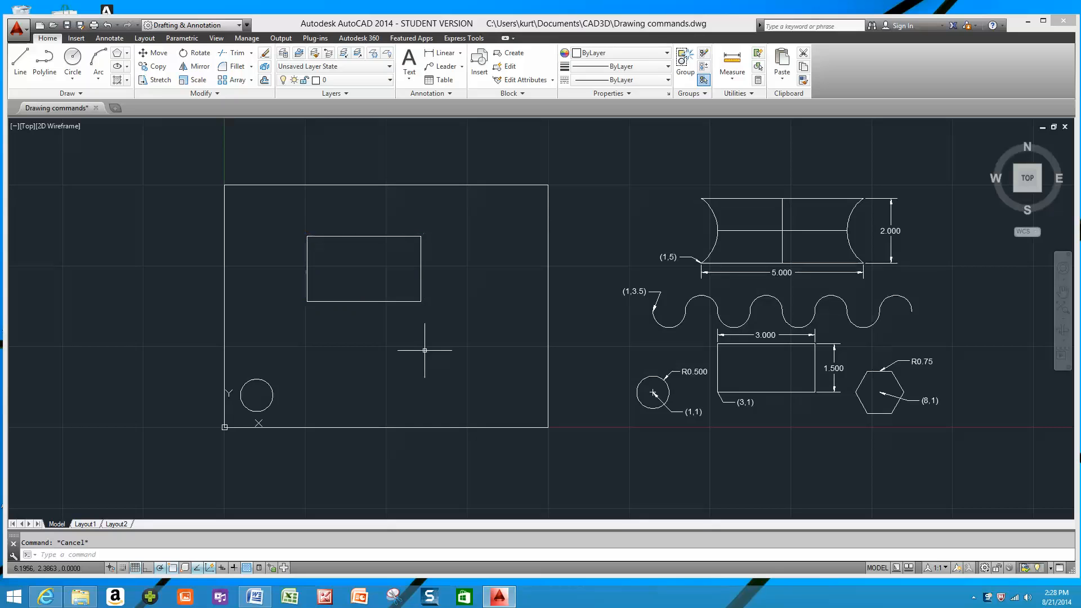
left_click(304, 236)
key("Delete")
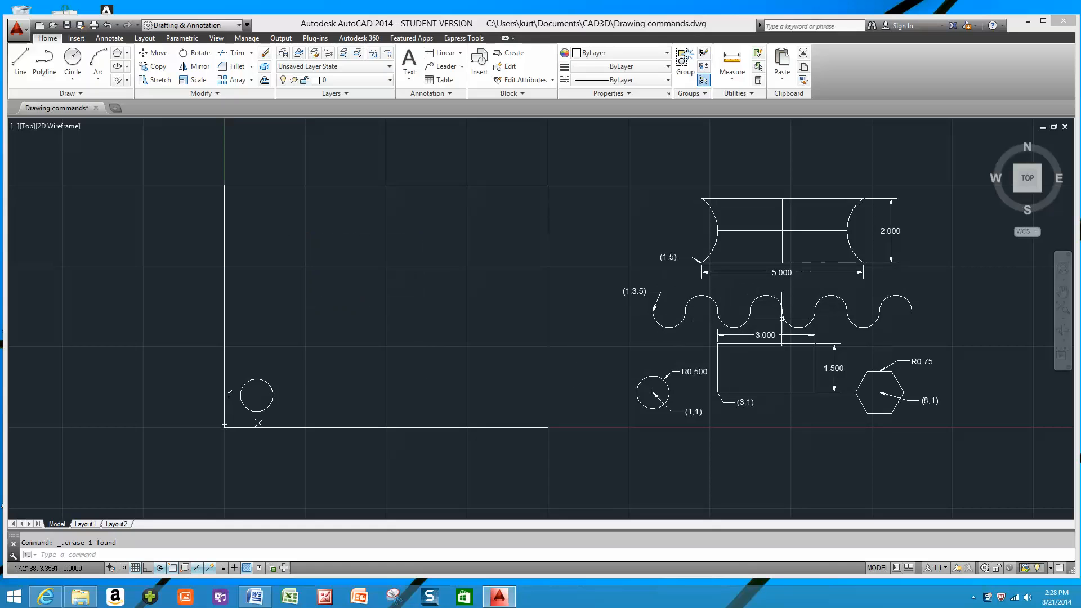
Start a polyline at about (0.85, 4.1) and add a downward semicircular arc ending 1 unit to the right.
left_click(48, 65)
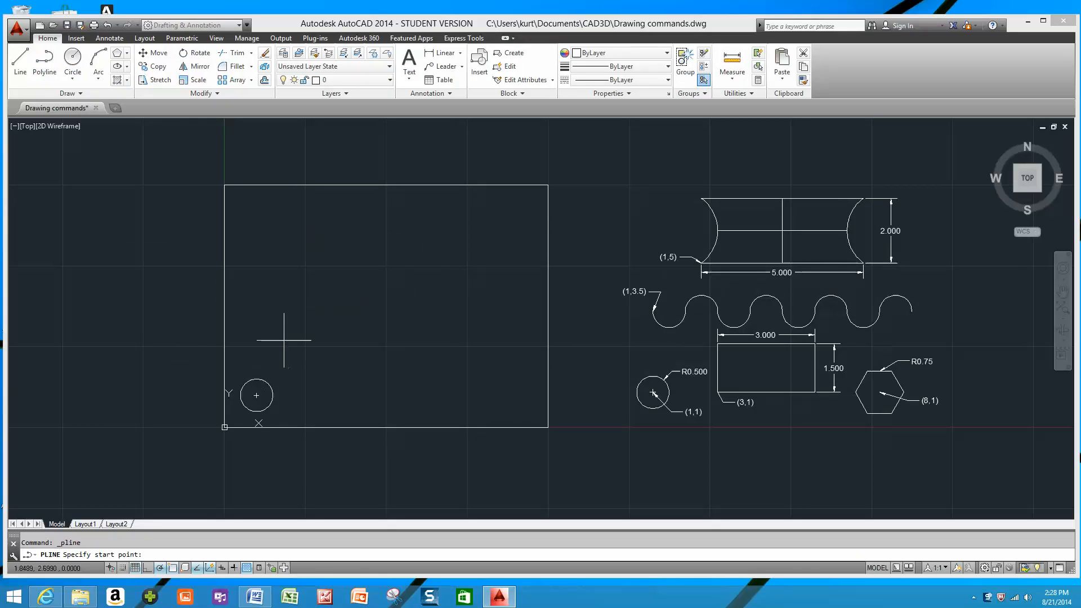
left_click(251, 294)
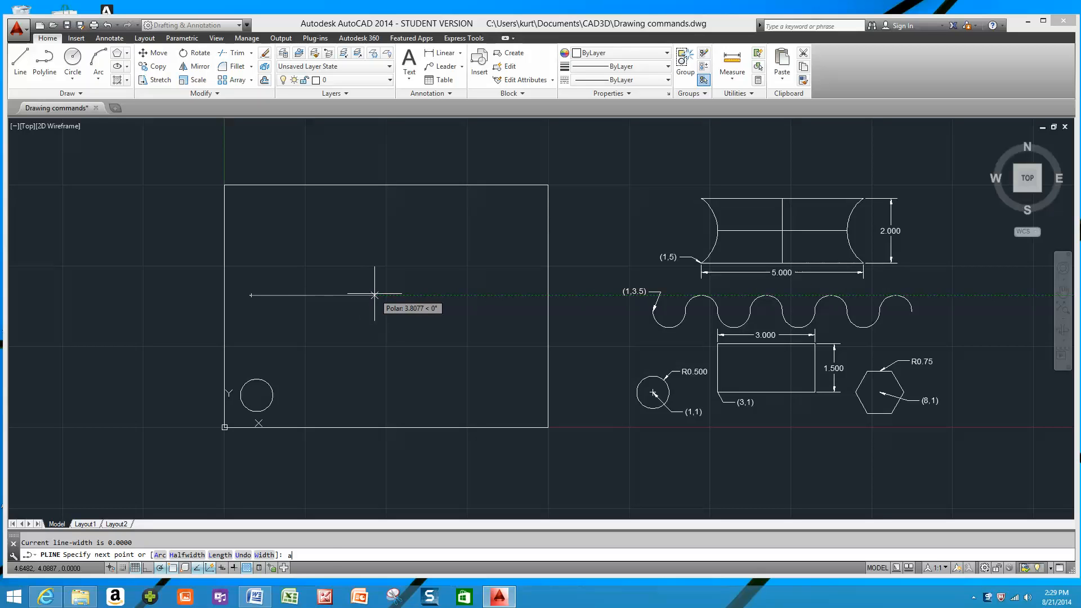
key("Return")
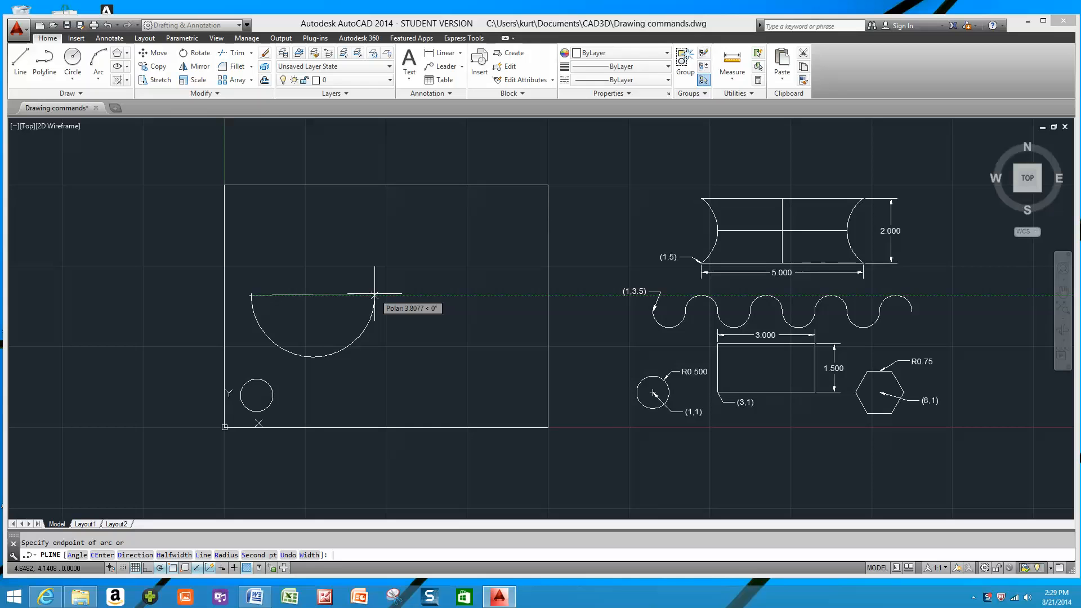
key("Return")
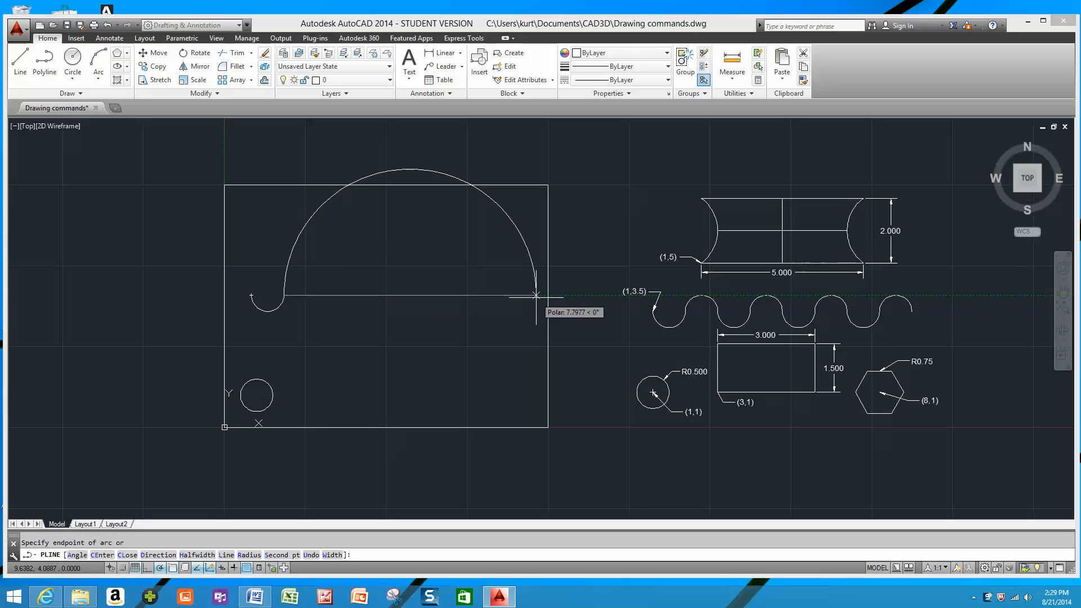
Continue the polyline with seven more alternating semicircular arcs, each ending 1 unit further right, and finish the wave.
type("1")
key("Return")
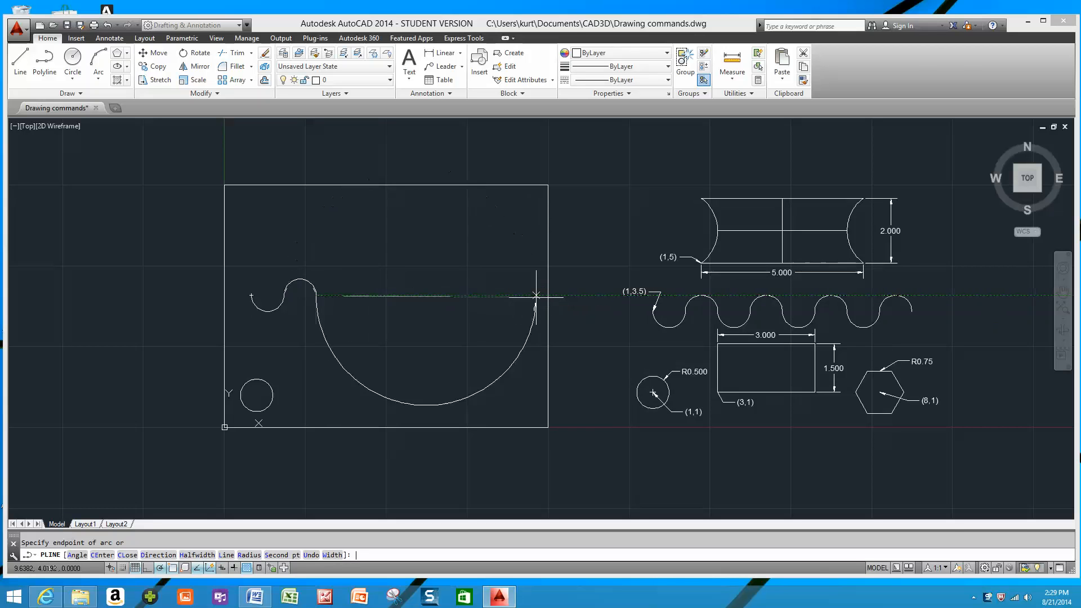
type("1")
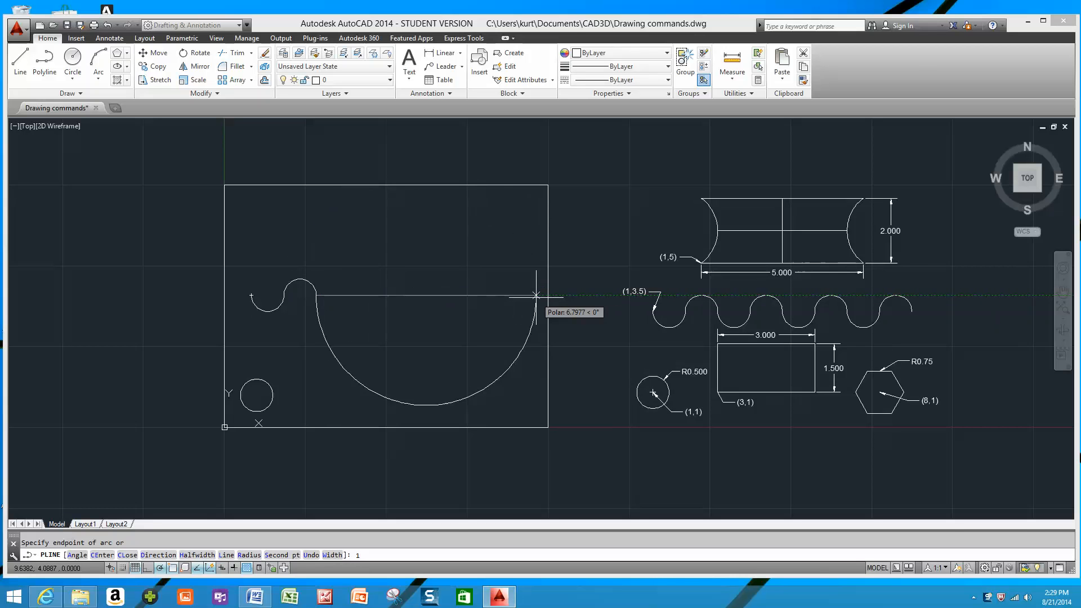
key("Return")
type("1")
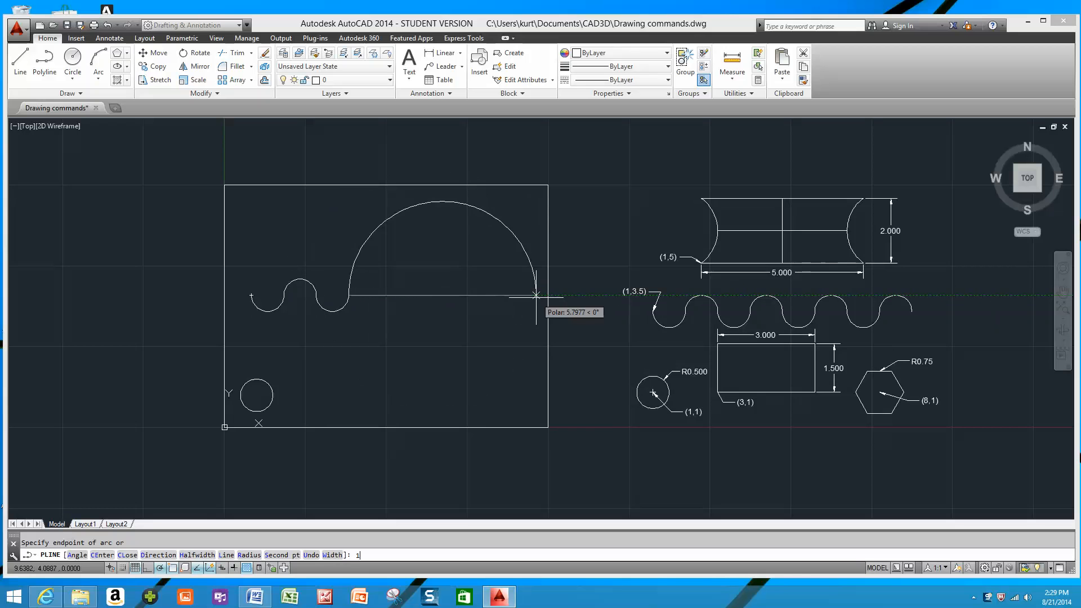
key("Return")
type("1")
key("Return")
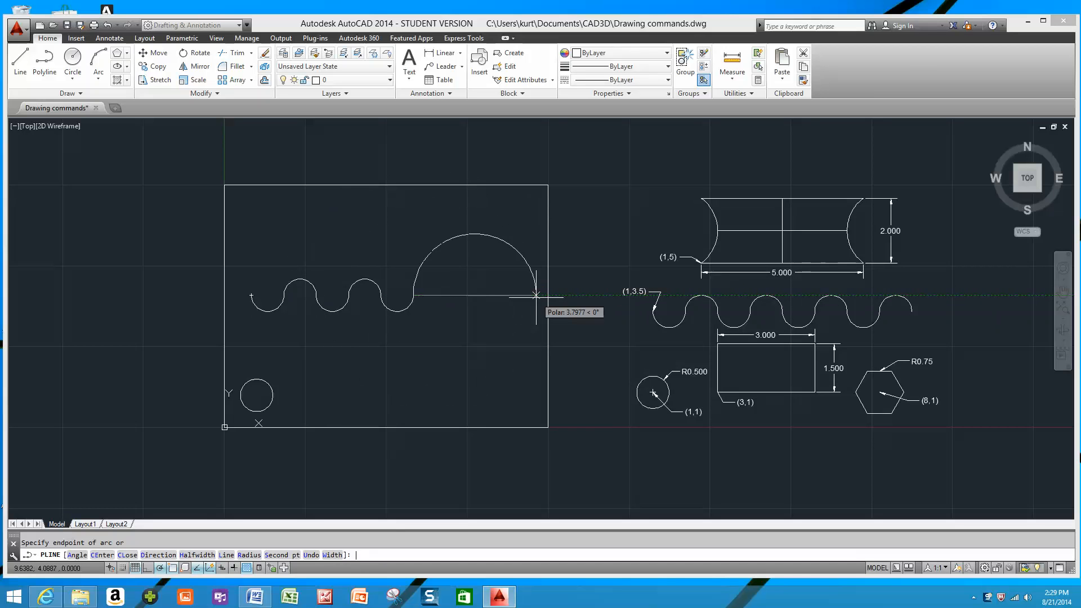
type("1")
key("Return")
type("1")
key("Return")
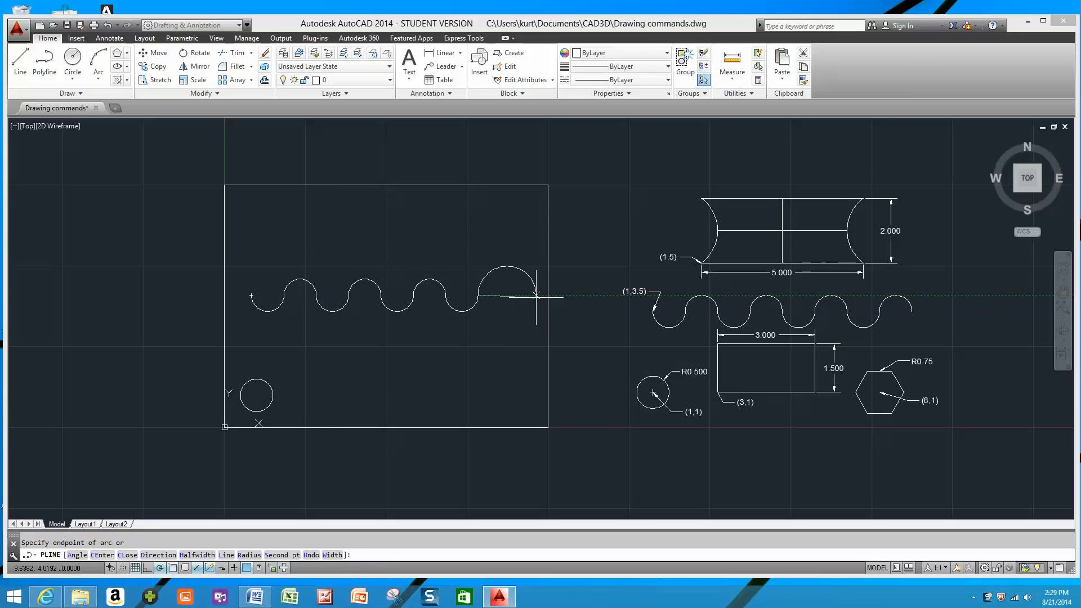
type("1")
key("Return")
key("Escape")
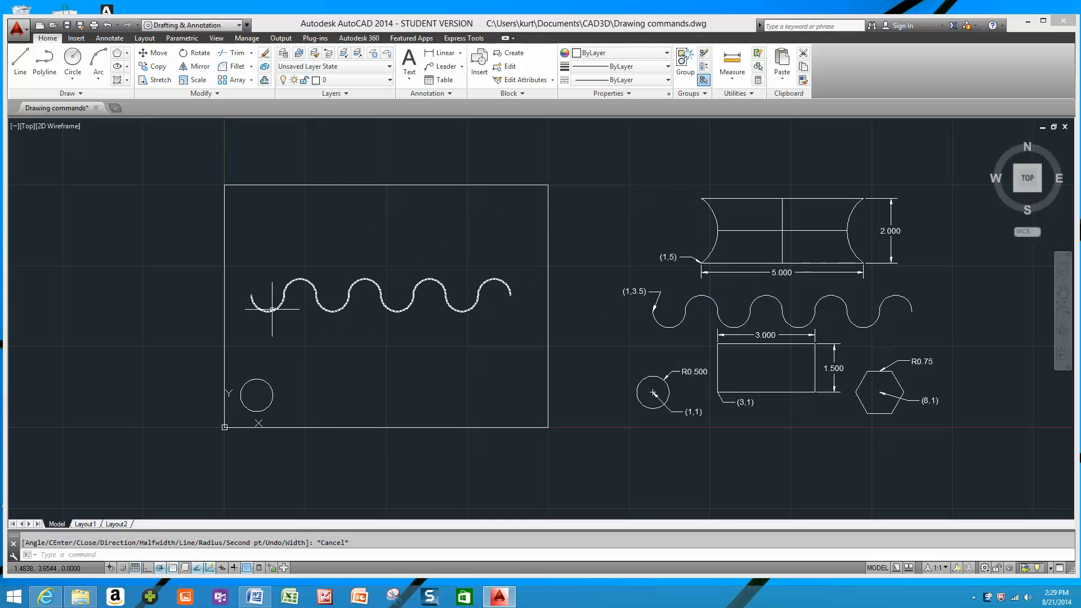
Check the radius of the wave's first arc with a radius dimension, leaving the dimension unplaced.
scroll(272, 308, "up", 3)
scroll(374, 285, "down", 1)
middle_click_drag(374, 285, 284, 292)
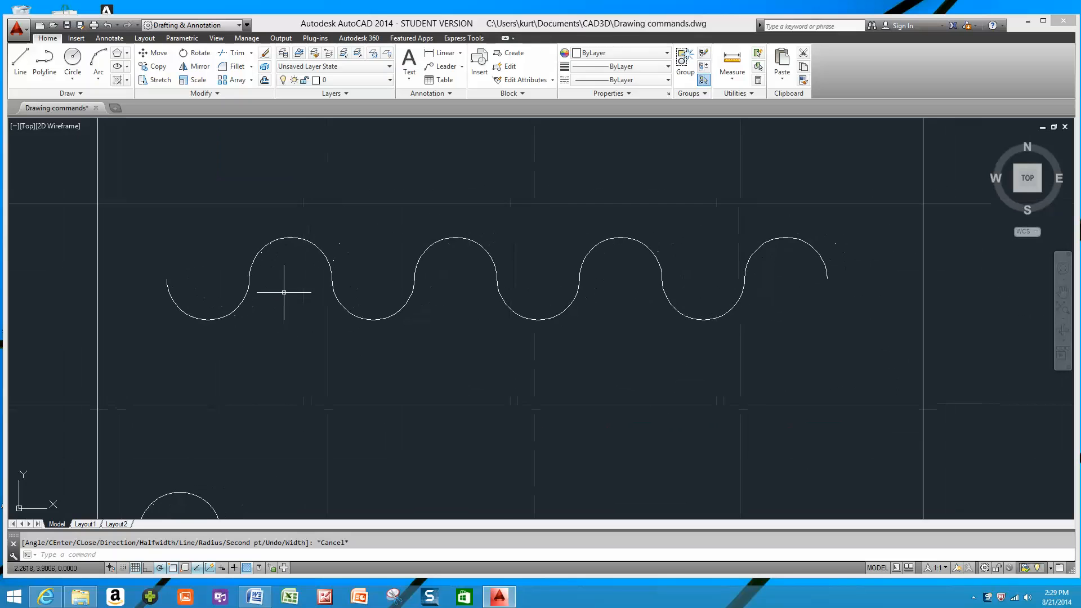
scroll(287, 278, "up", 2)
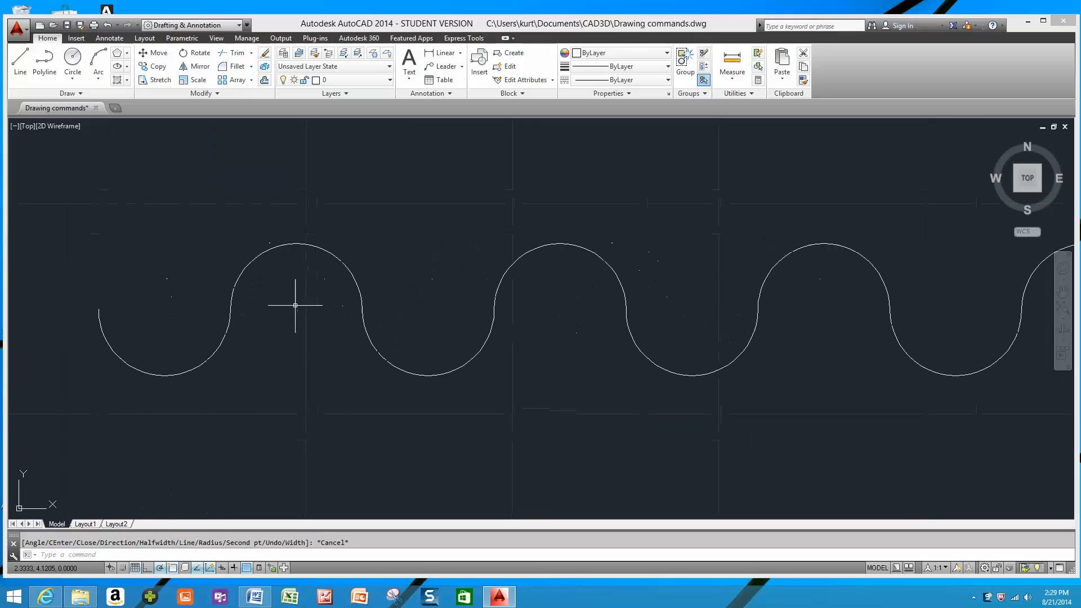
left_click(460, 54)
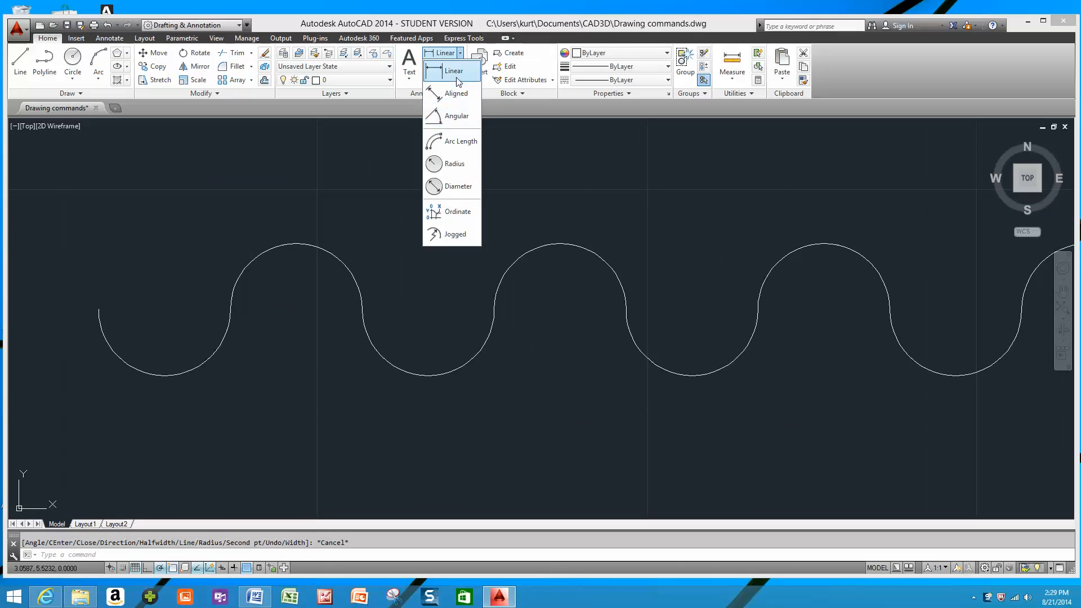
left_click(453, 162)
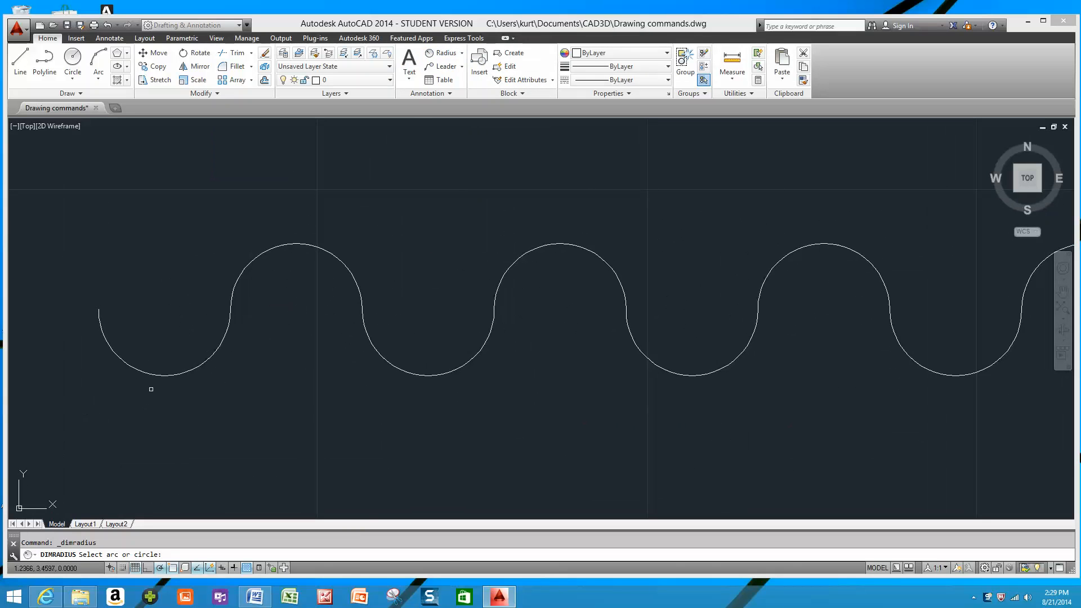
left_click(149, 373)
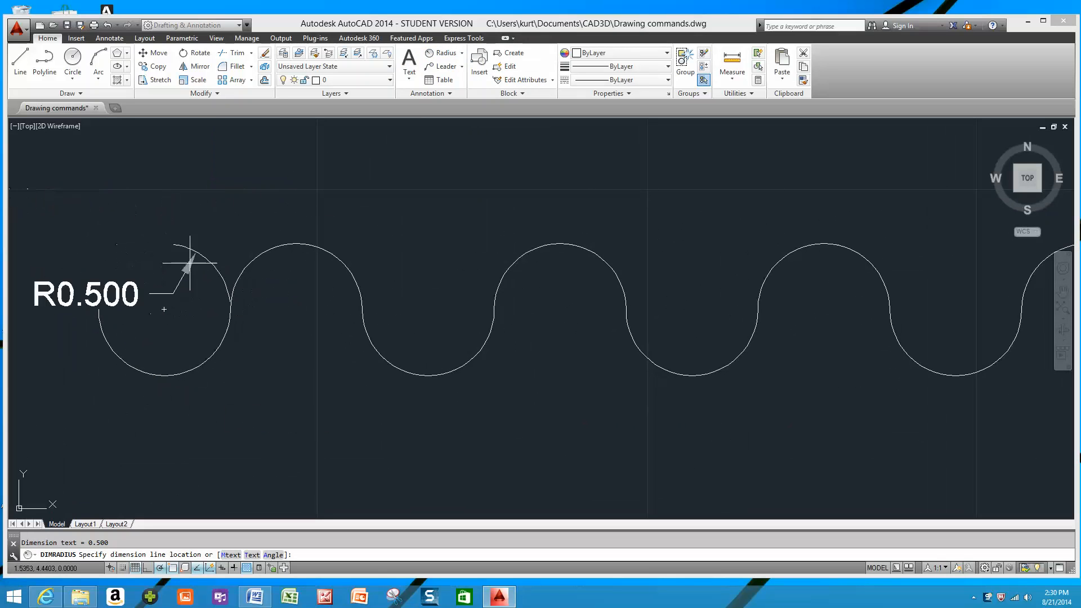
key("Escape")
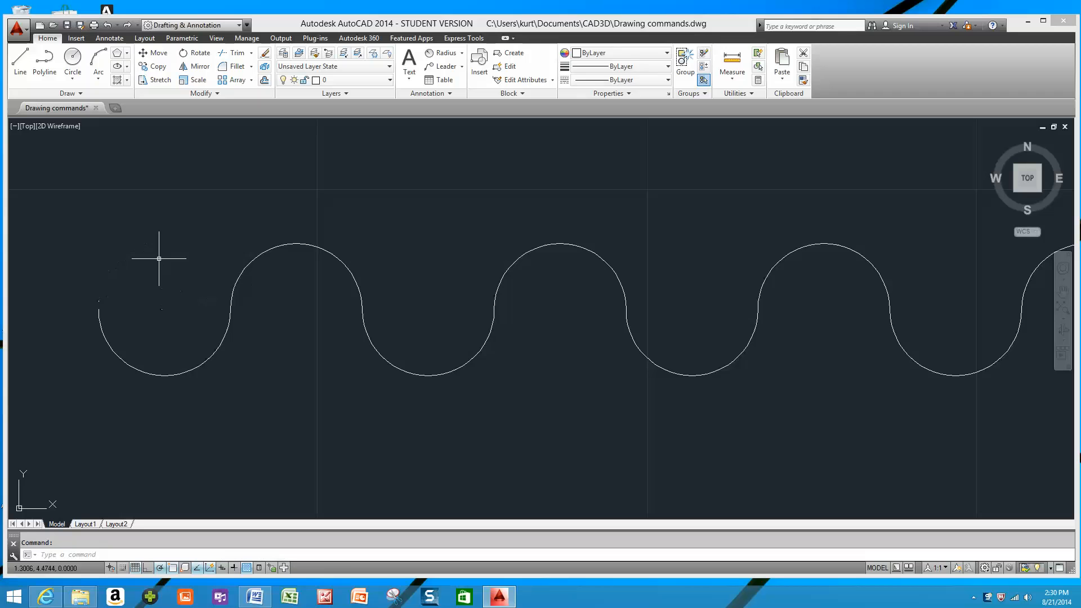
scroll(296, 239, "down", 2)
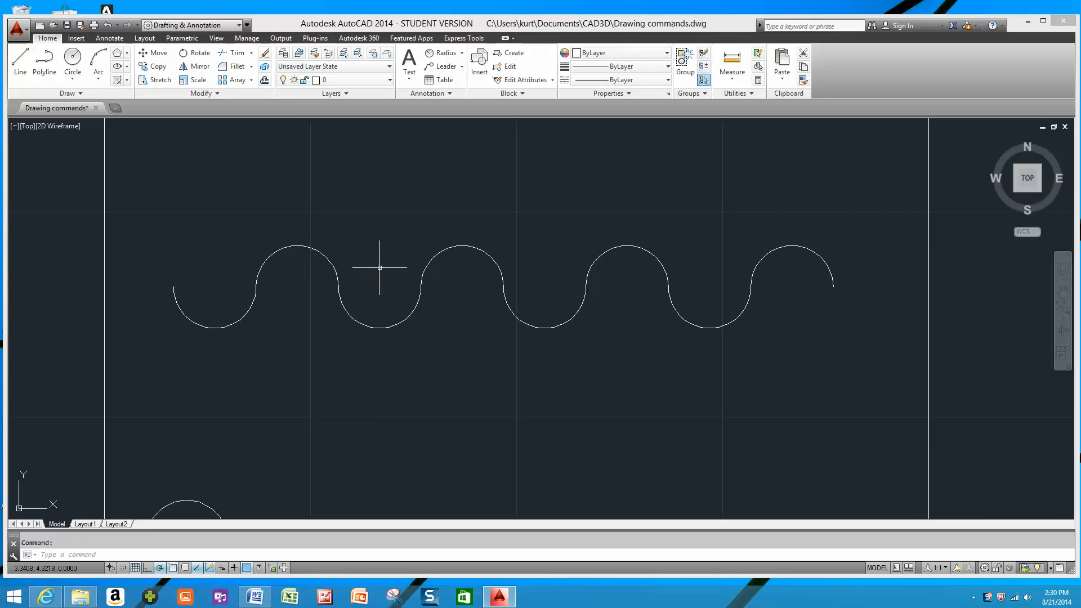
middle_click_drag(374, 266, 365, 317)
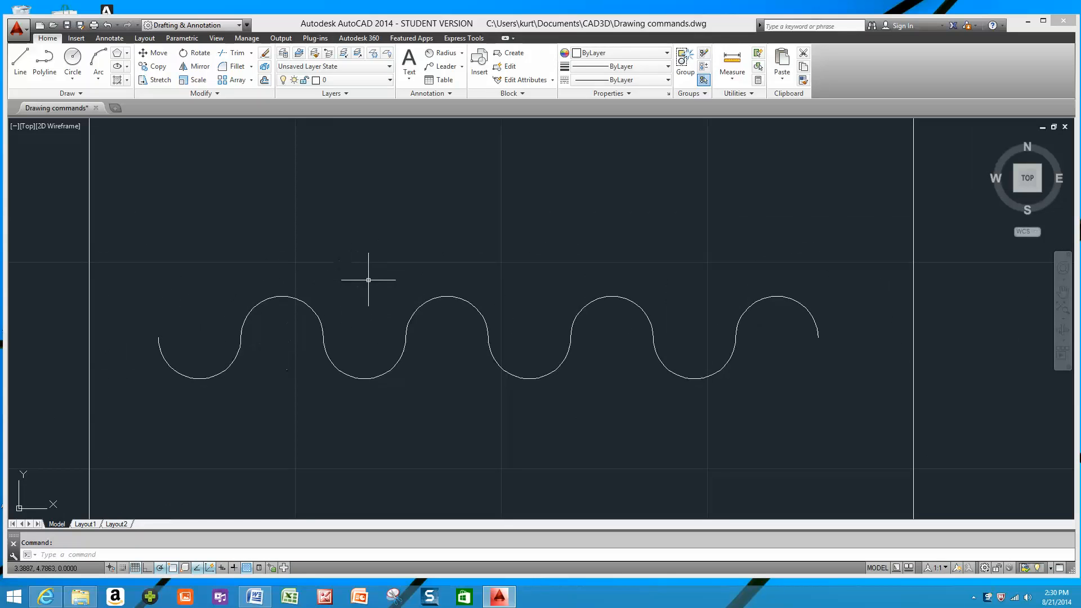
scroll(366, 285, "down", 2)
middle_click_drag(486, 283, 432, 285)
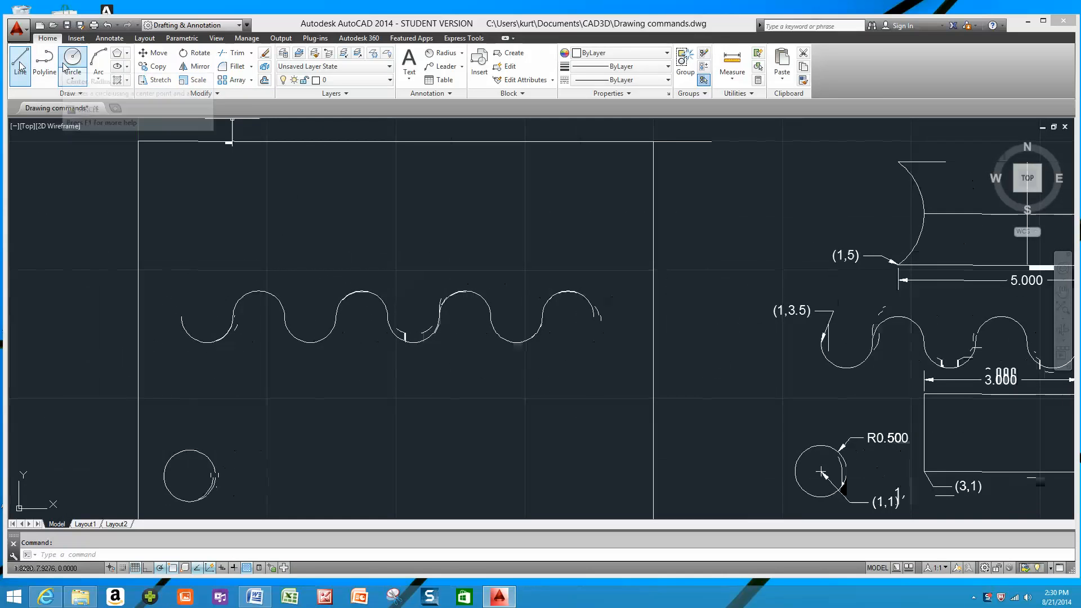
Erase the polyline wave and the practice circle from inside the border rectangle.
left_click(290, 339)
key("Delete")
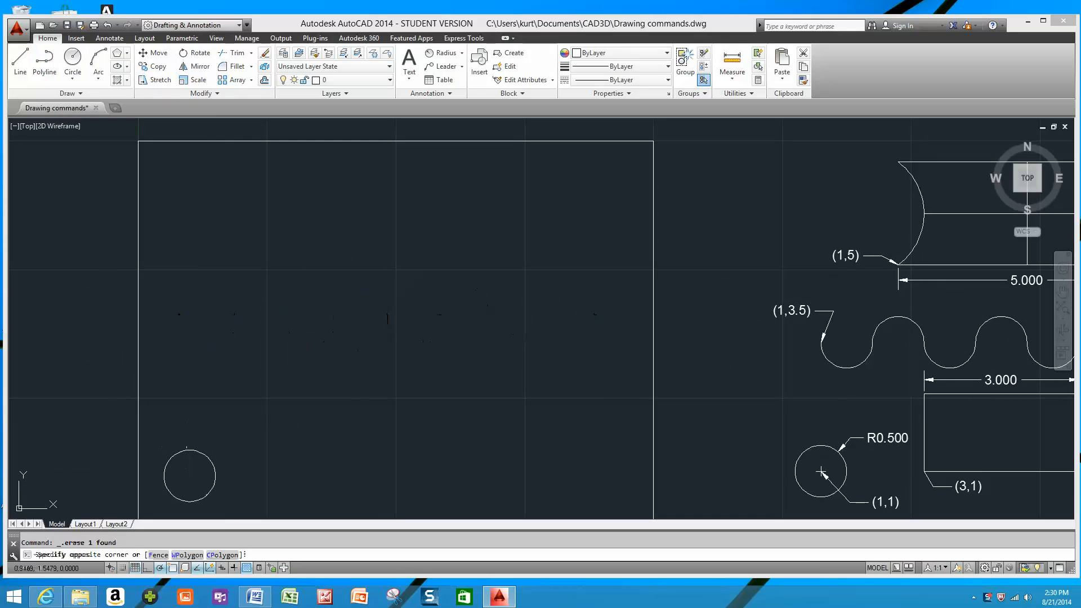
left_click(187, 452)
left_click(186, 449)
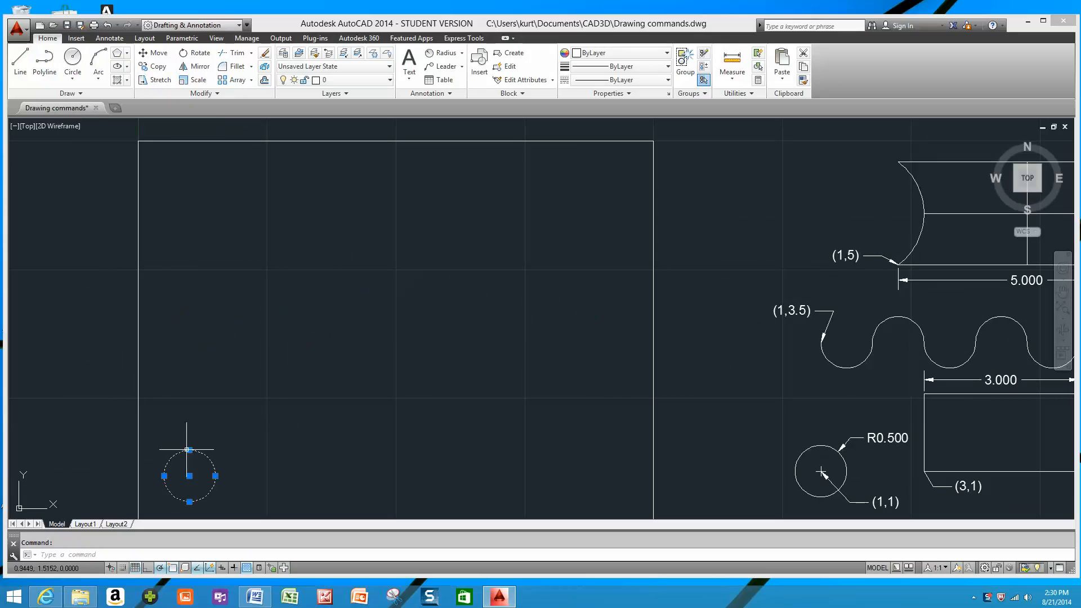
key("Delete")
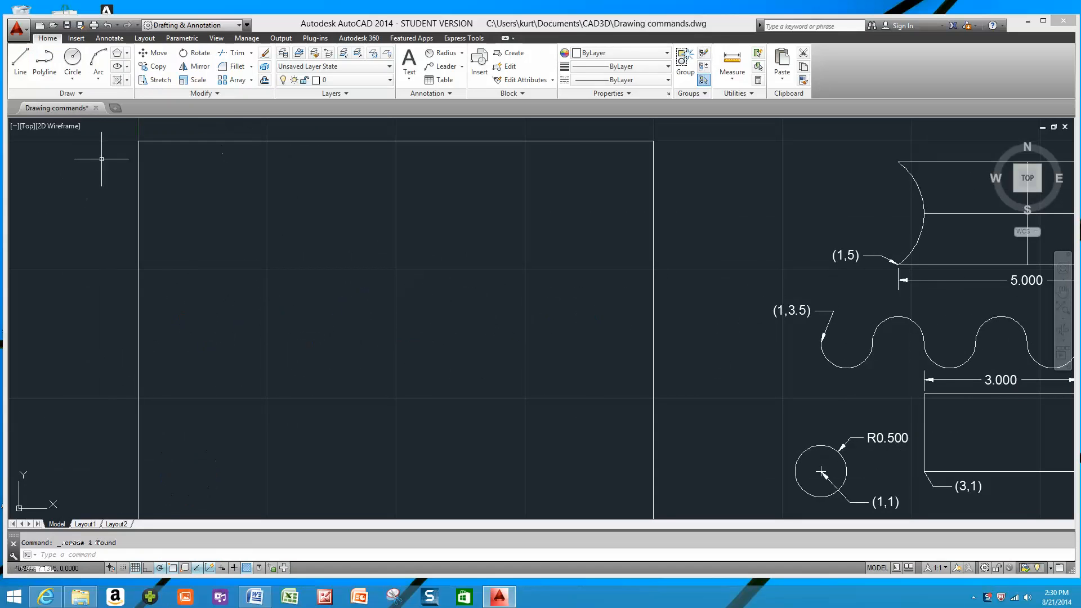
left_click(99, 59)
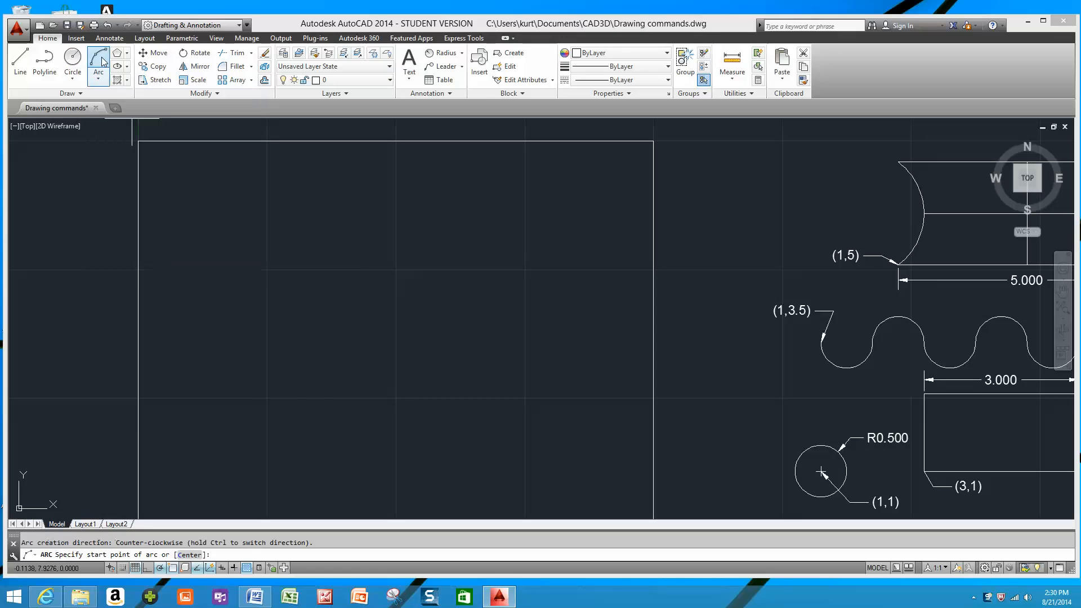
key("Escape")
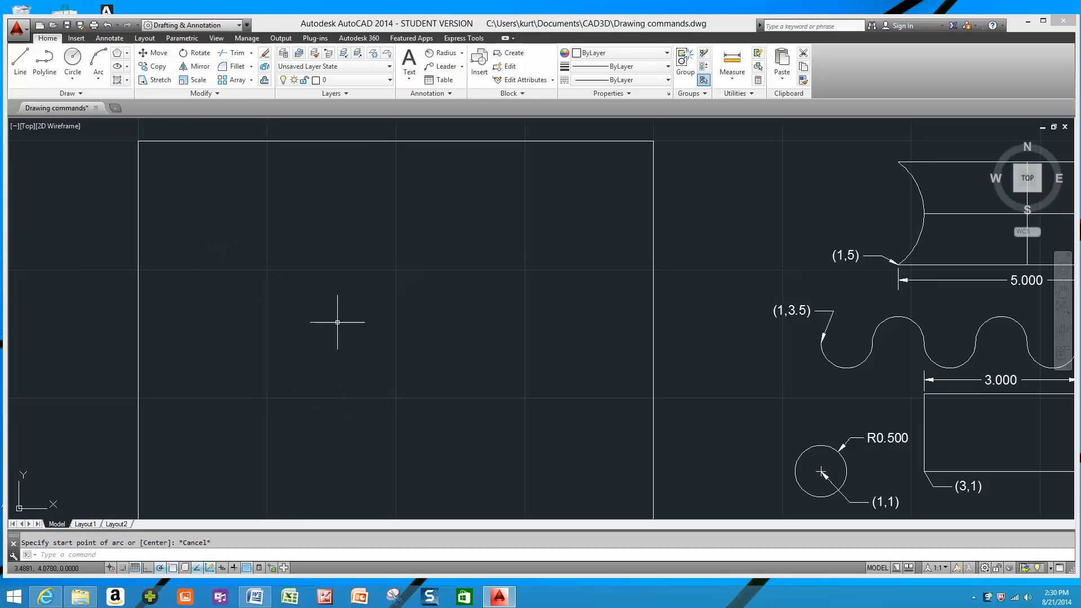
left_click(100, 79)
Draw a horizontal line in the border rectangle from about (1.8, 2.8) to about (7.5, 2.8).
middle_click_drag(838, 211, 637, 204)
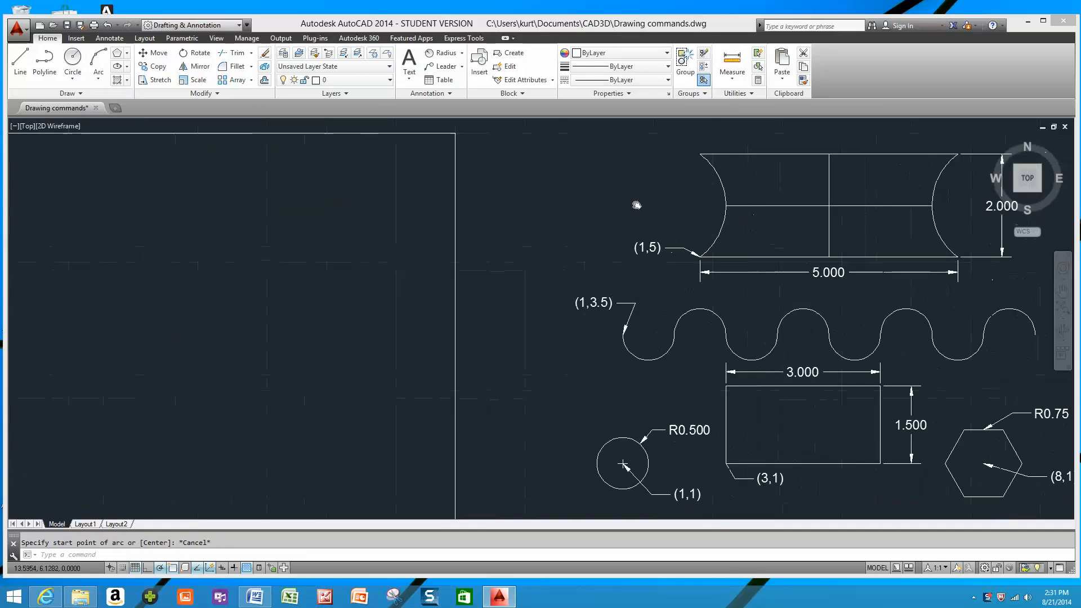
scroll(254, 254, "down", 2)
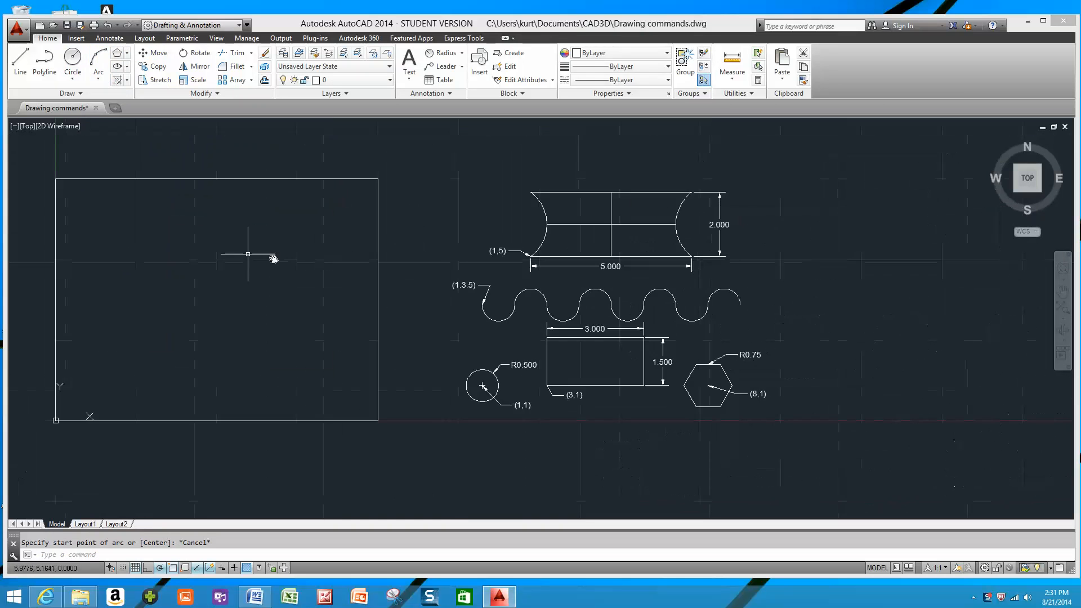
middle_click_drag(253, 254, 392, 258)
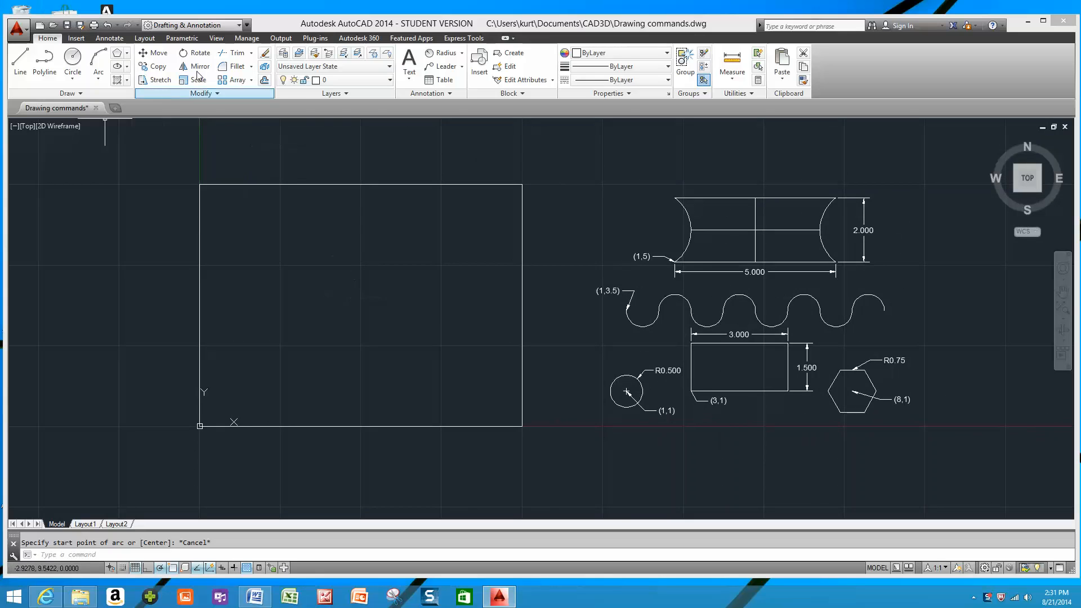
left_click(30, 66)
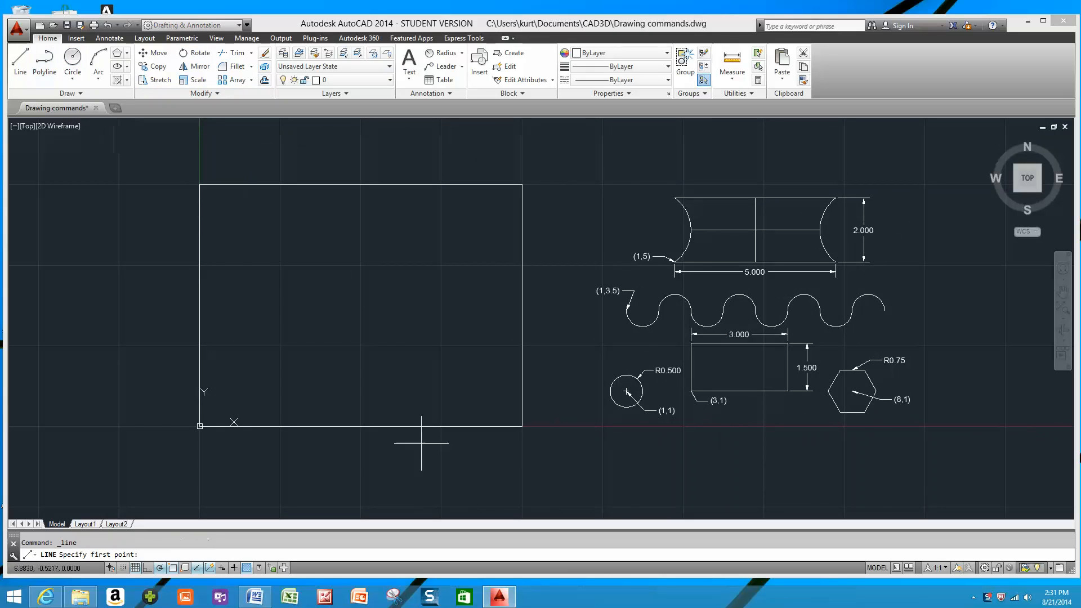
scroll(353, 273, "up", 2)
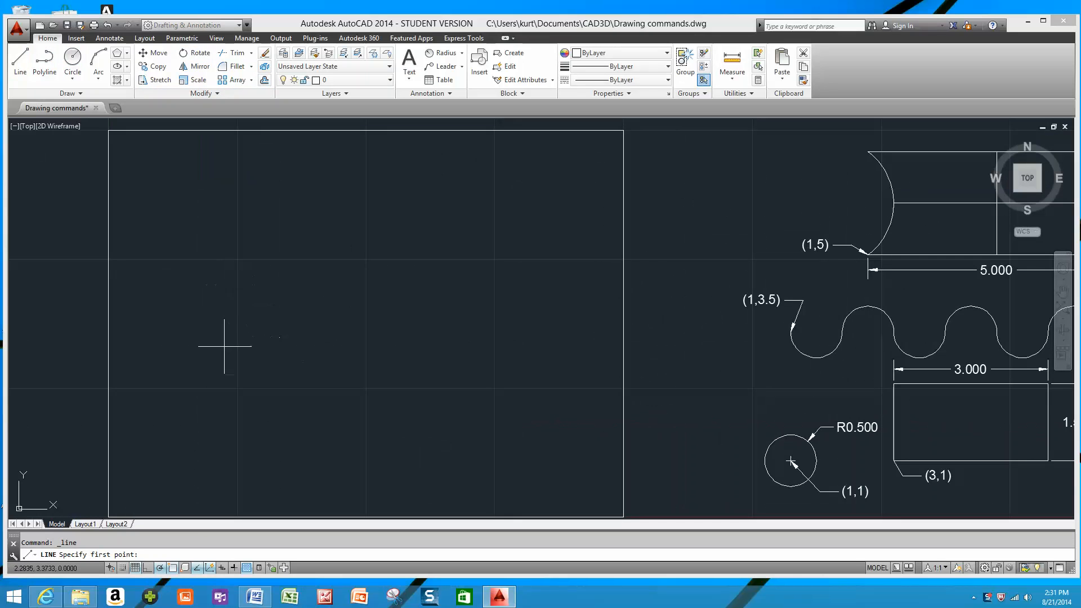
left_click(202, 370)
left_click(493, 376)
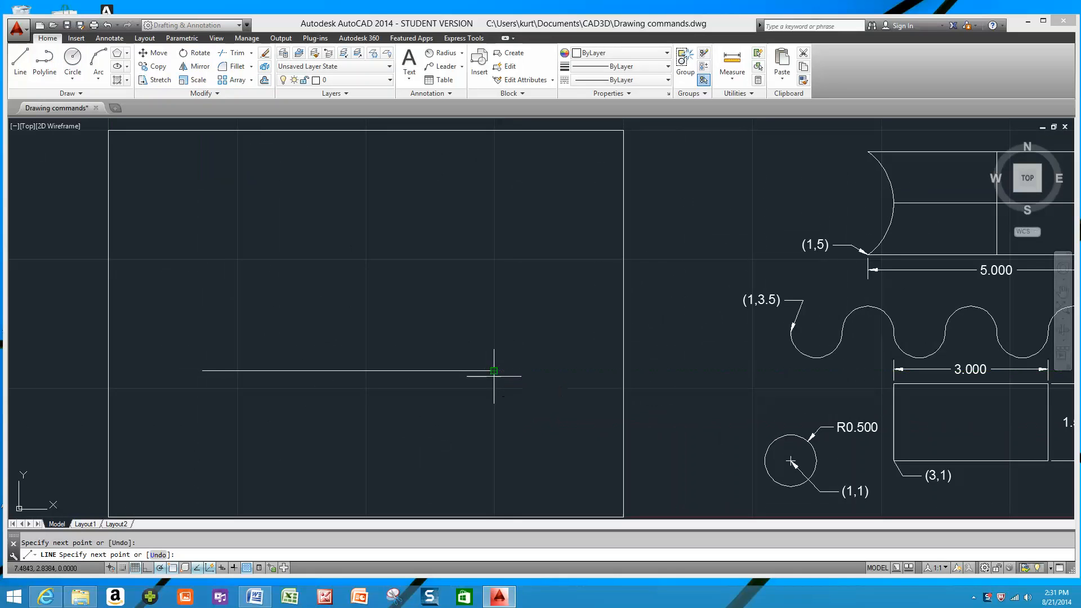
key("Escape")
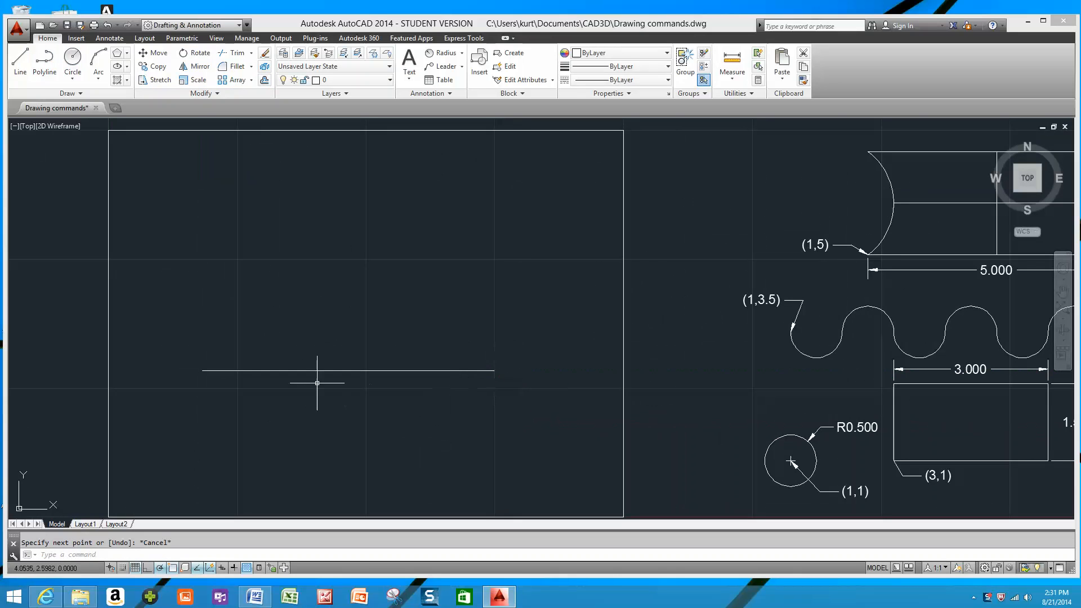
Copy the horizontal line about 1.9 units straight up, using its left endpoint as the base point.
left_click(277, 370)
right_click(277, 371)
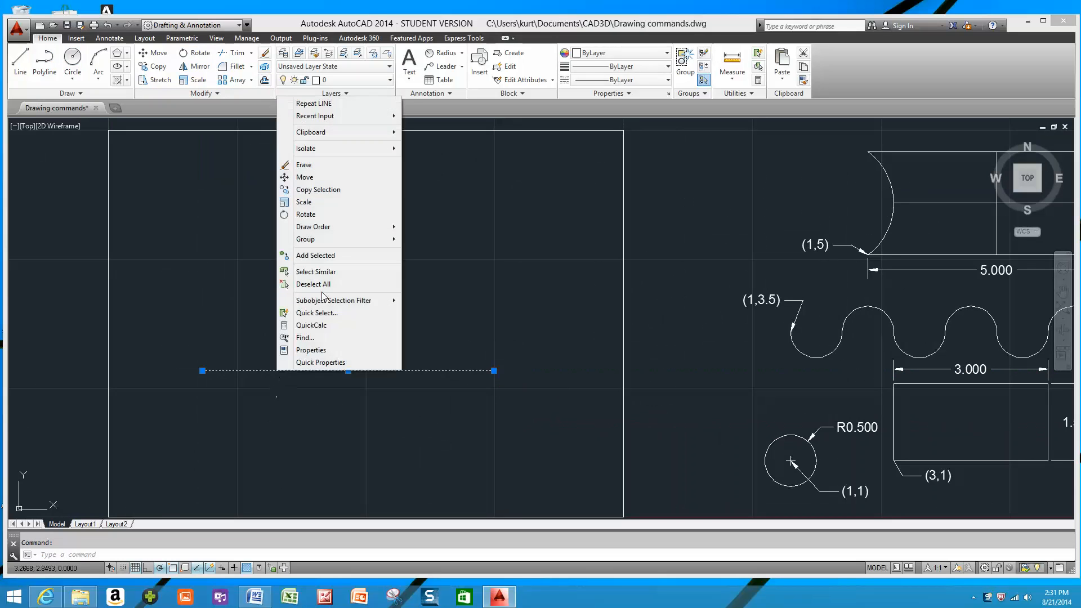
left_click(327, 189)
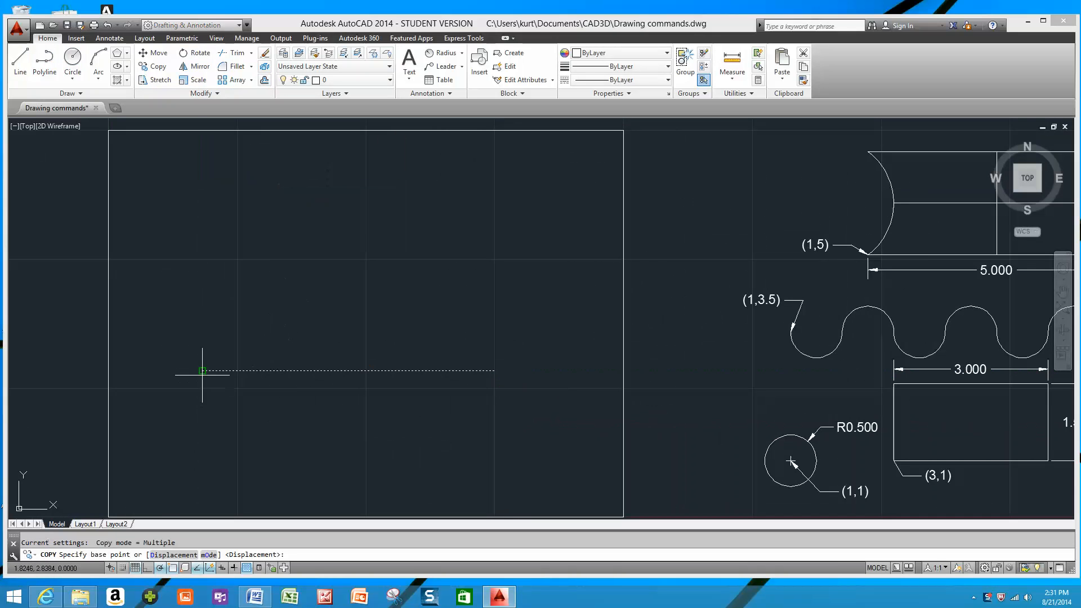
left_click(202, 370)
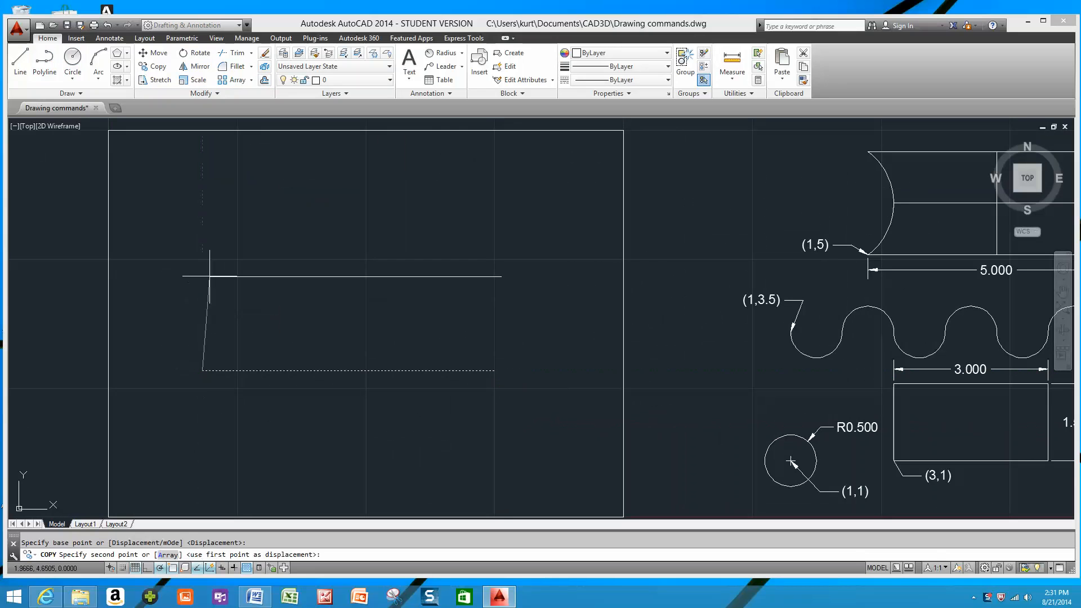
left_click(202, 270)
key("Escape")
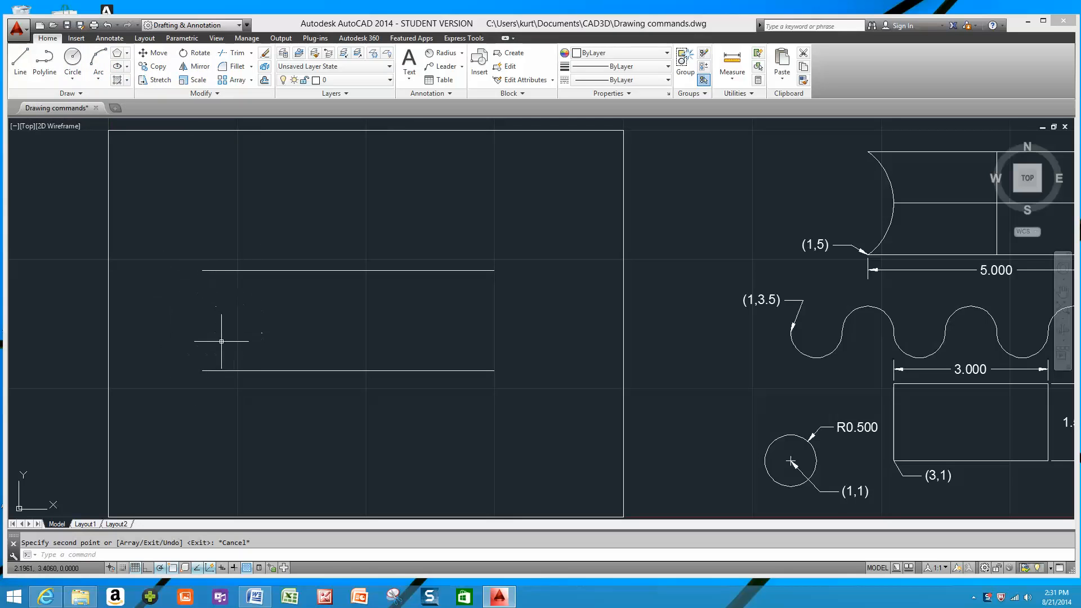
Check the Midpoint object snap setting and draw a line from the lower horizontal line's midpoint to the upper line's midpoint.
left_click(21, 62)
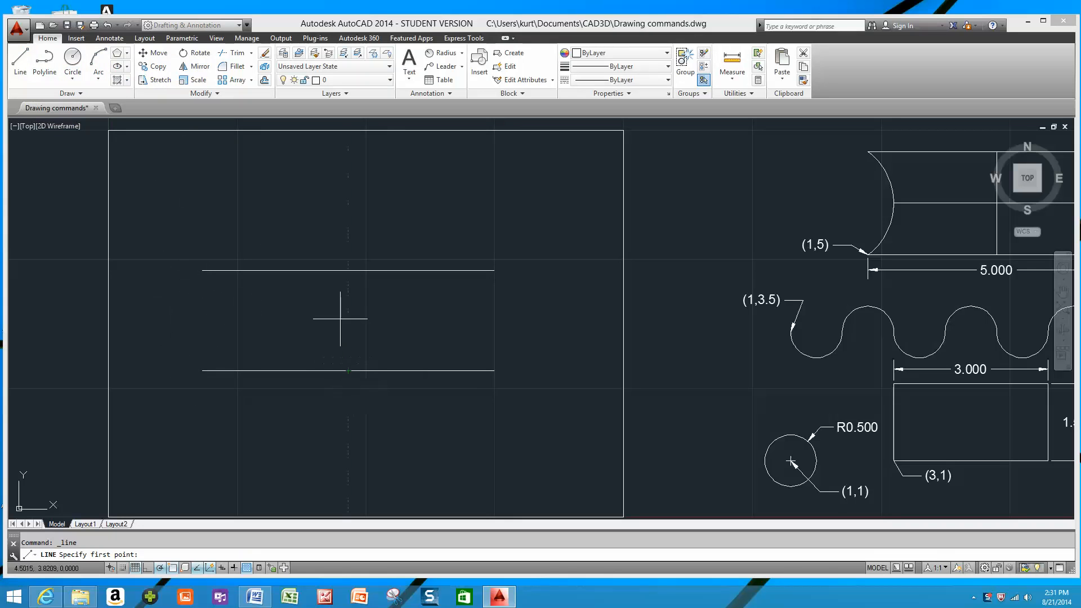
right_click(176, 568)
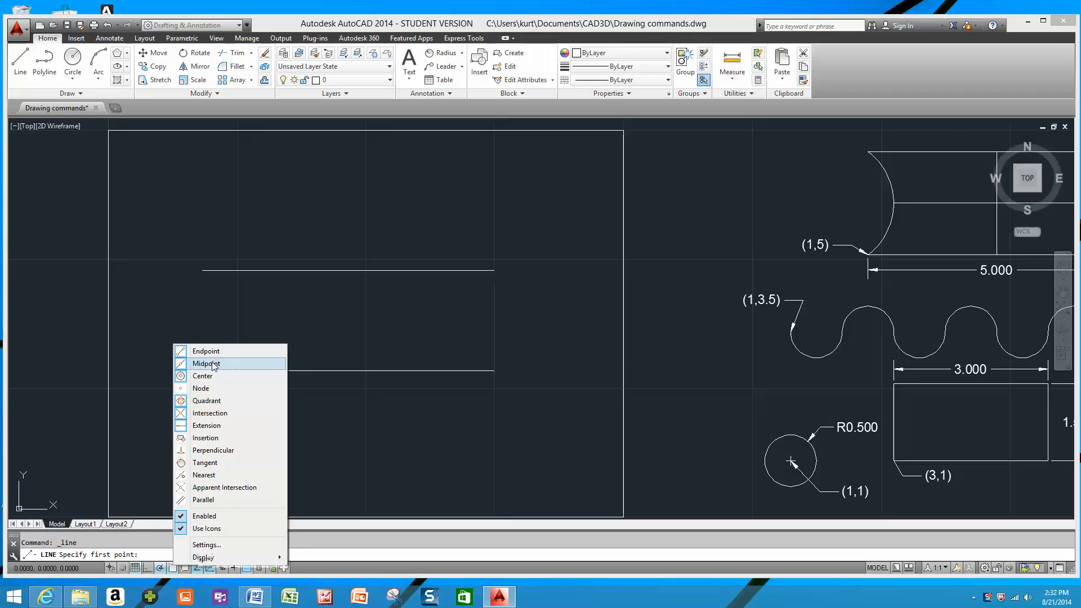
left_click(349, 381)
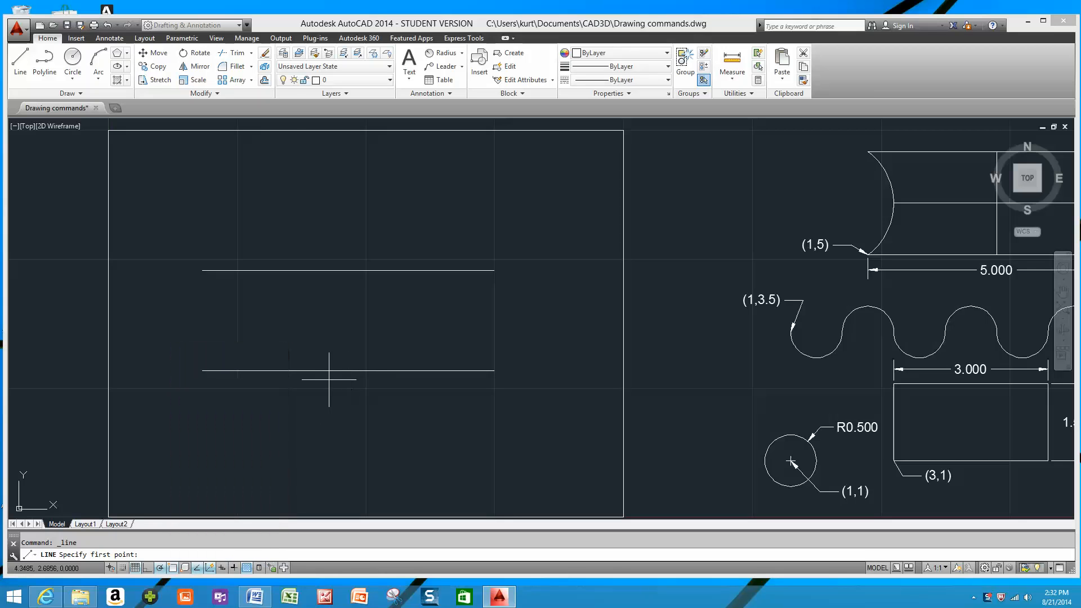
left_click(349, 371)
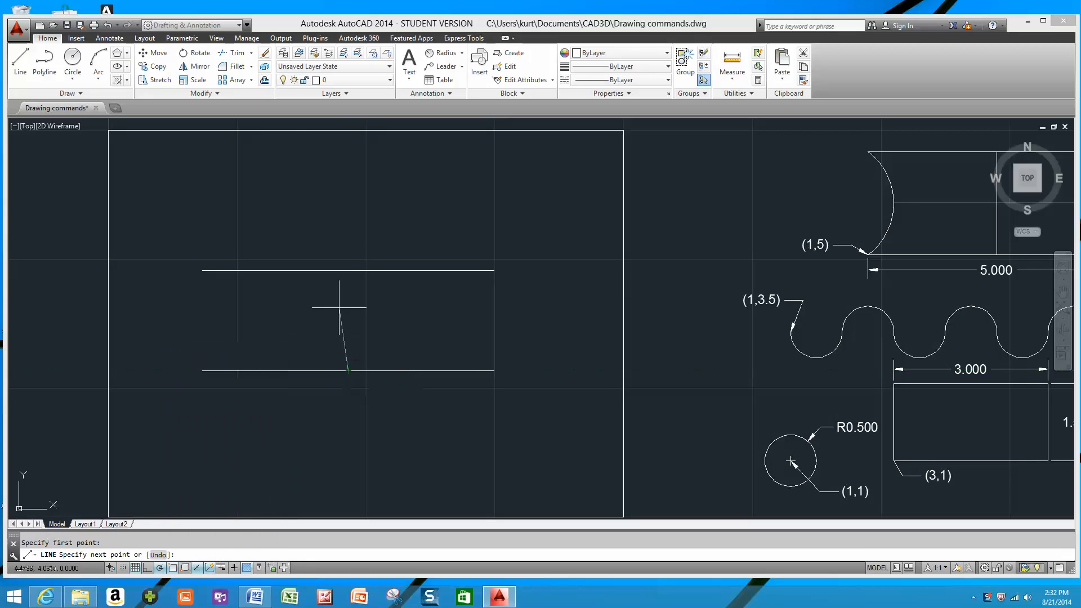
left_click(349, 270)
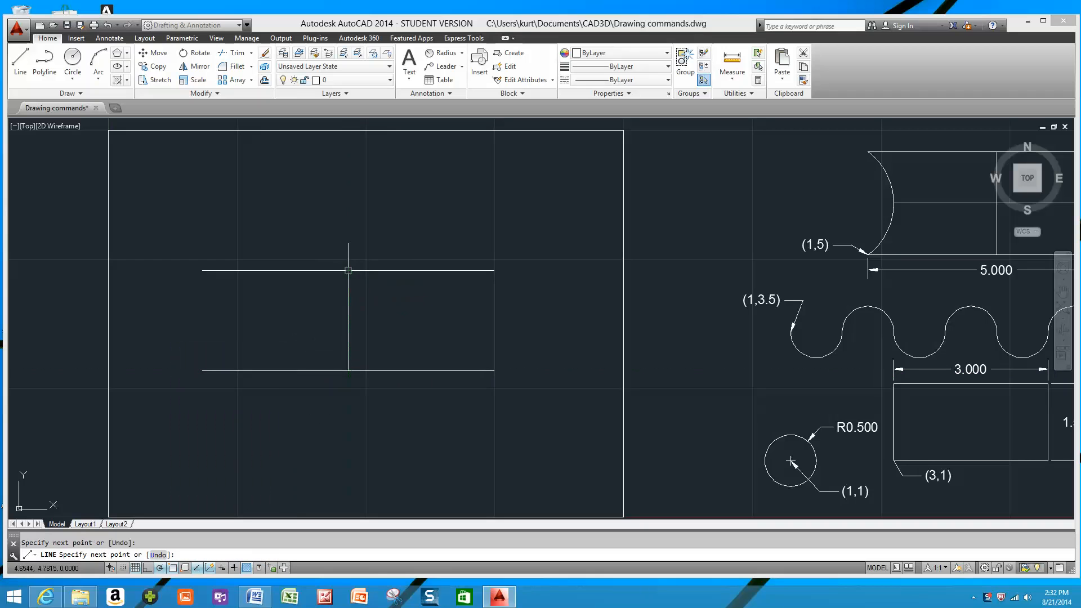
Continue the line to the vertical line's midpoint, 1.5 units left, back to the midpoint and 1.5 units right, and finish it.
left_click(348, 320)
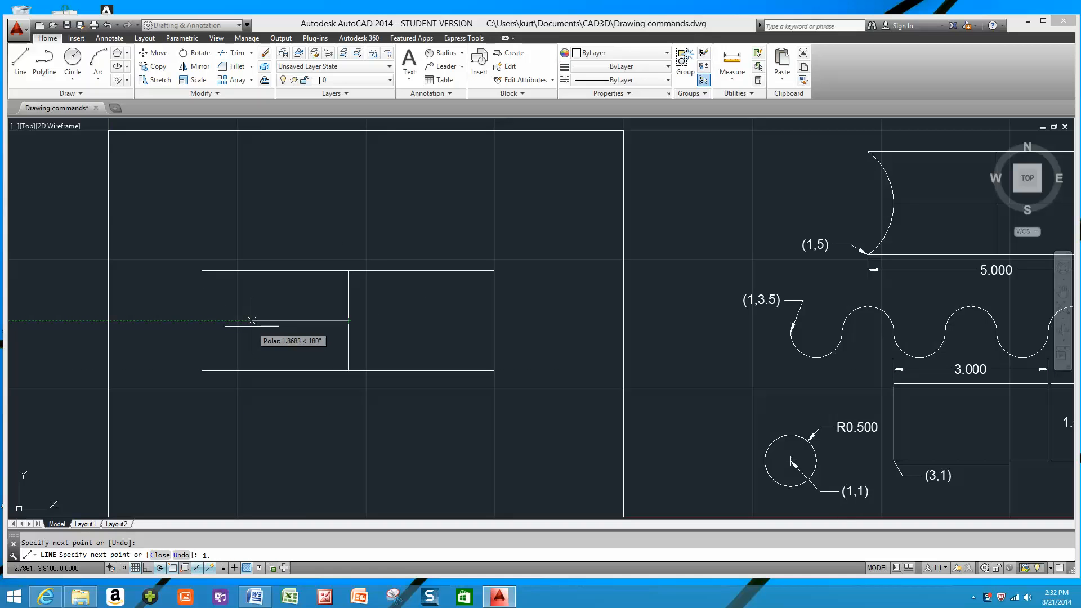
type("5")
key("Return")
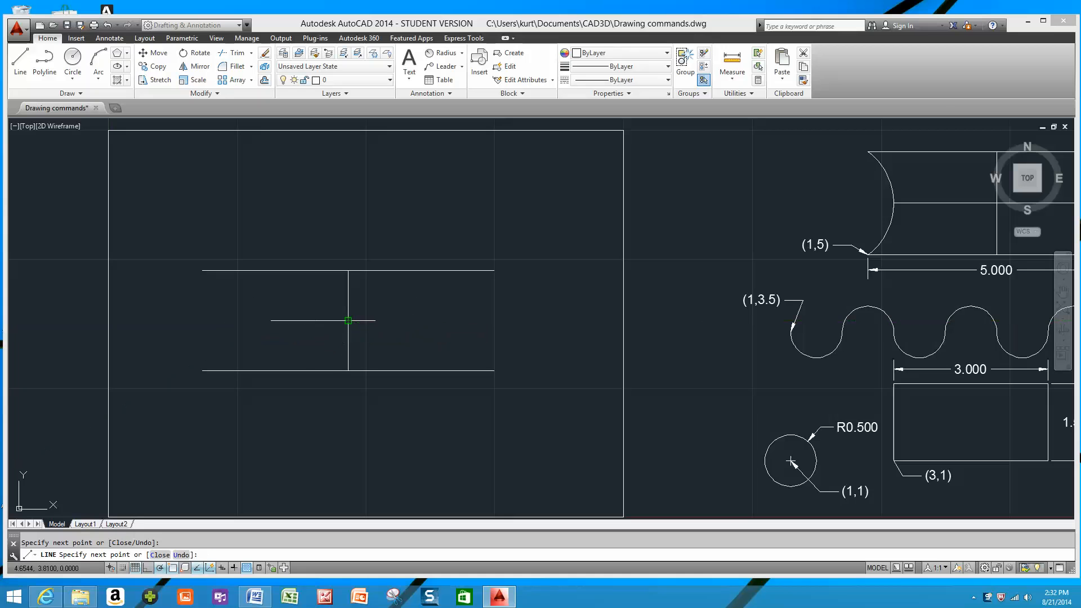
type("1.5")
key("Return")
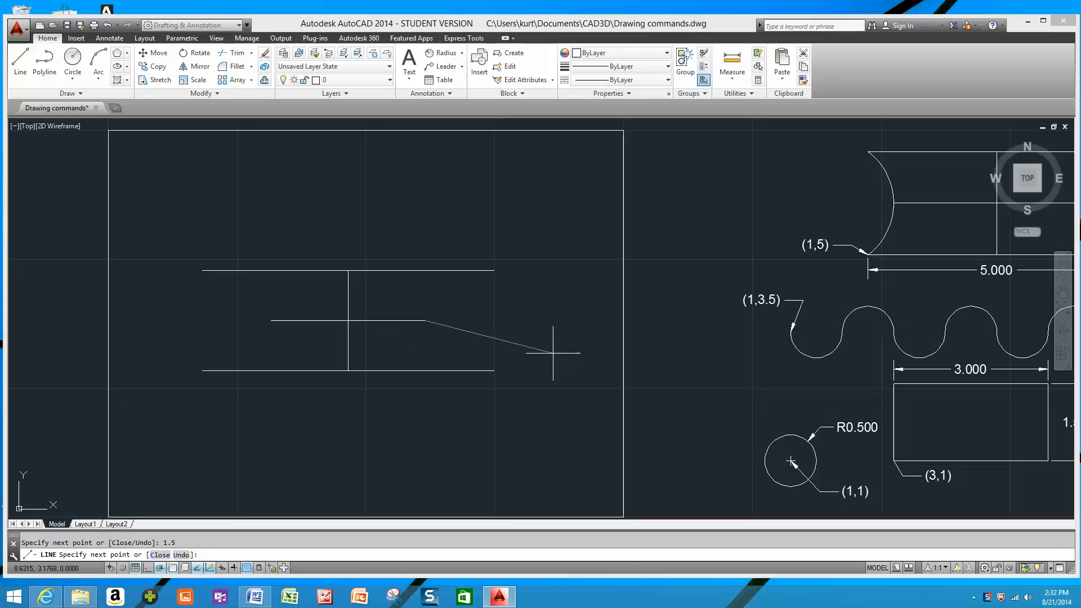
key("Escape")
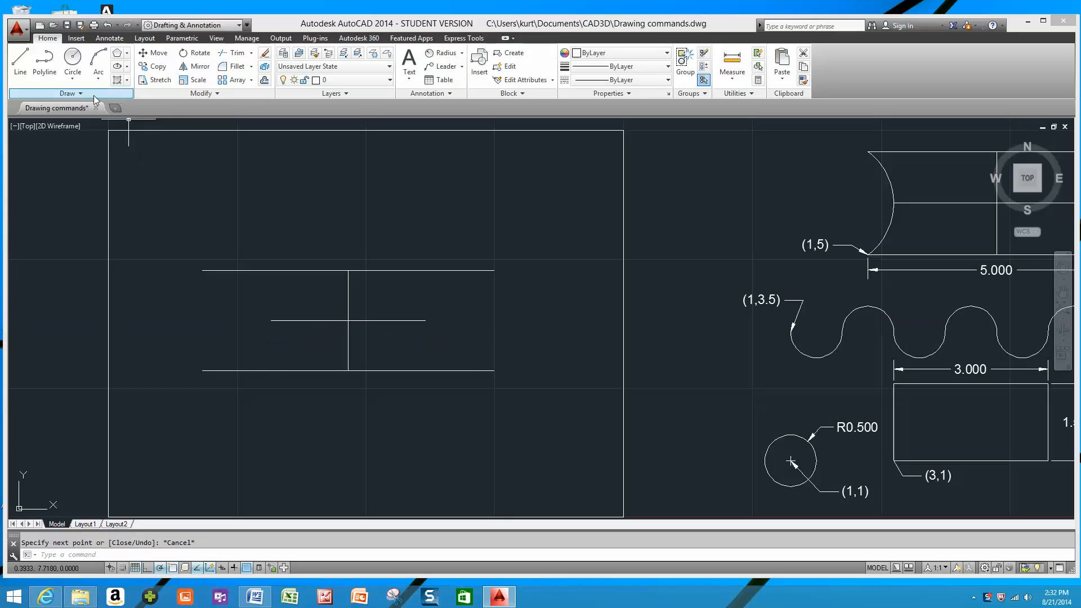
Draw a three-point arc on each side, joining the horizontal lines' endpoints through the near end of the centre line.
left_click(98, 56)
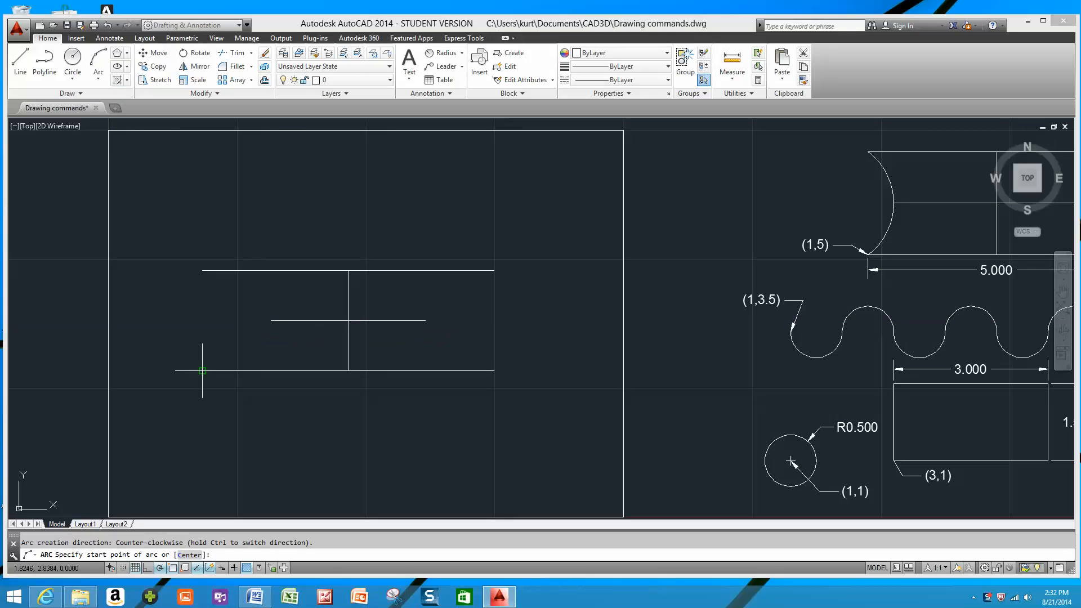
left_click(202, 370)
left_click(271, 320)
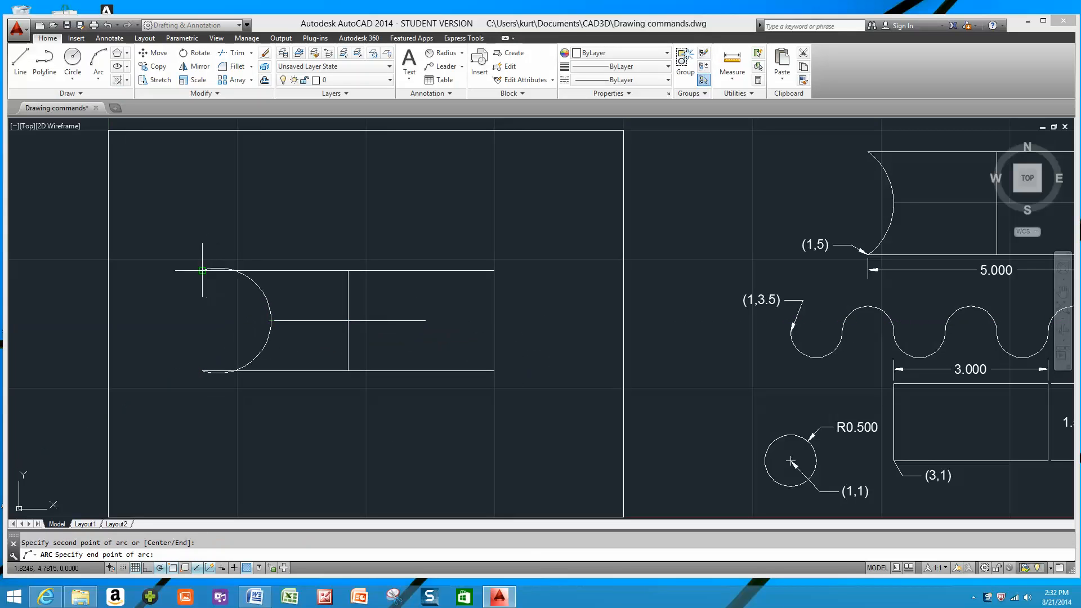
left_click(202, 270)
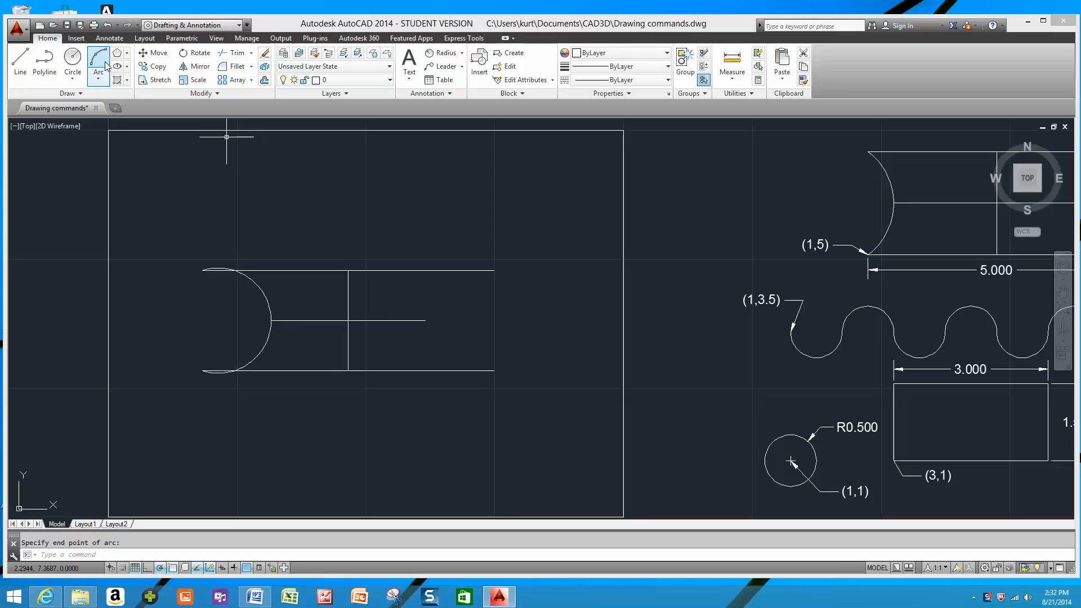
left_click(495, 371)
left_click(425, 321)
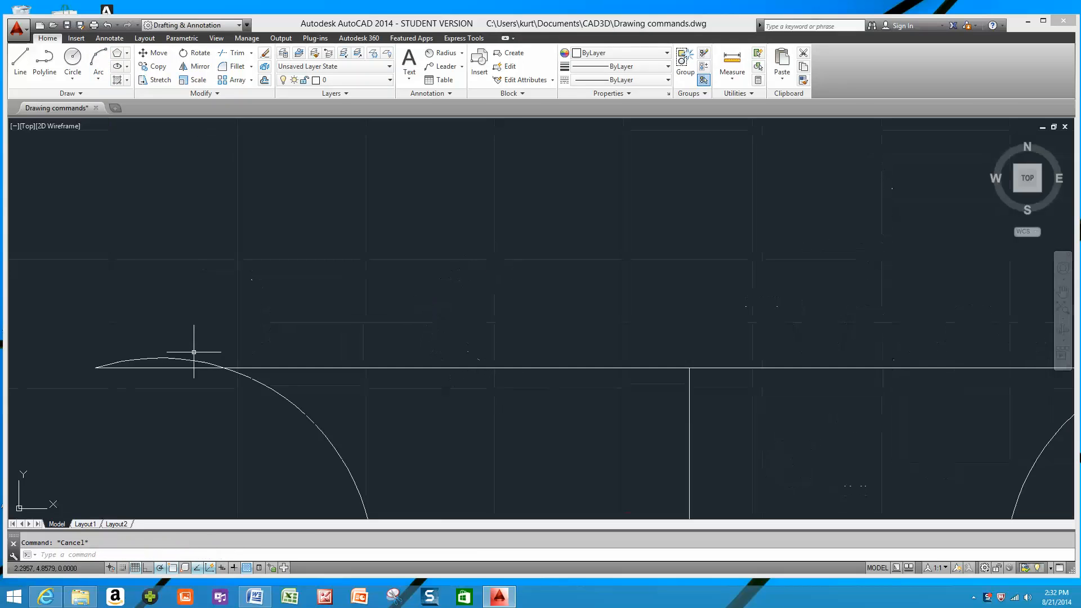
Inspect how the arcs meet the upper line, and erase all lines and arcs of the practice figure.
scroll(182, 384, "down", 4)
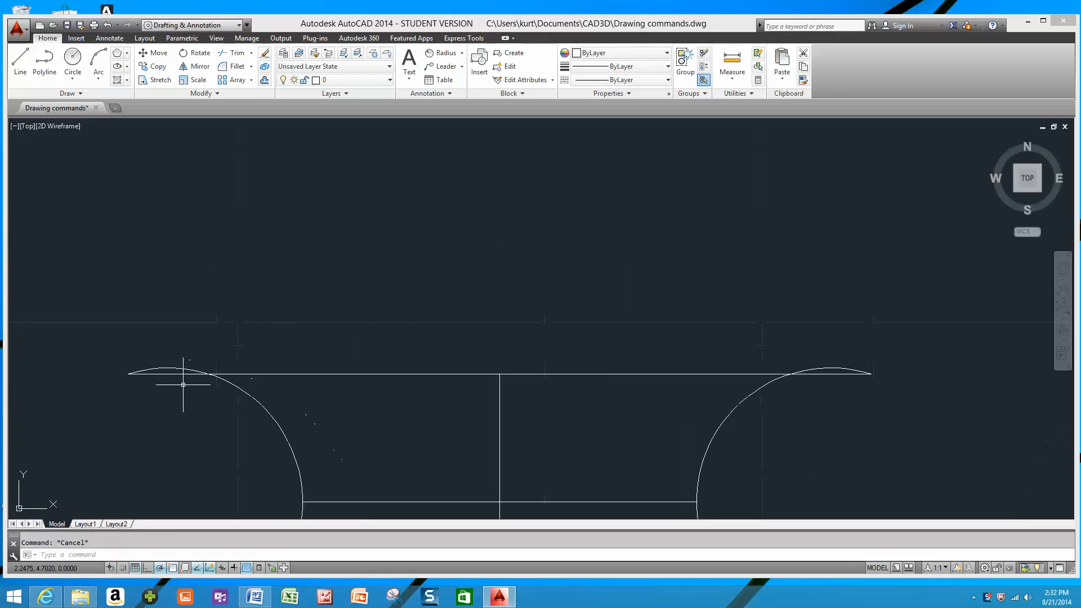
scroll(273, 326, "down", 2)
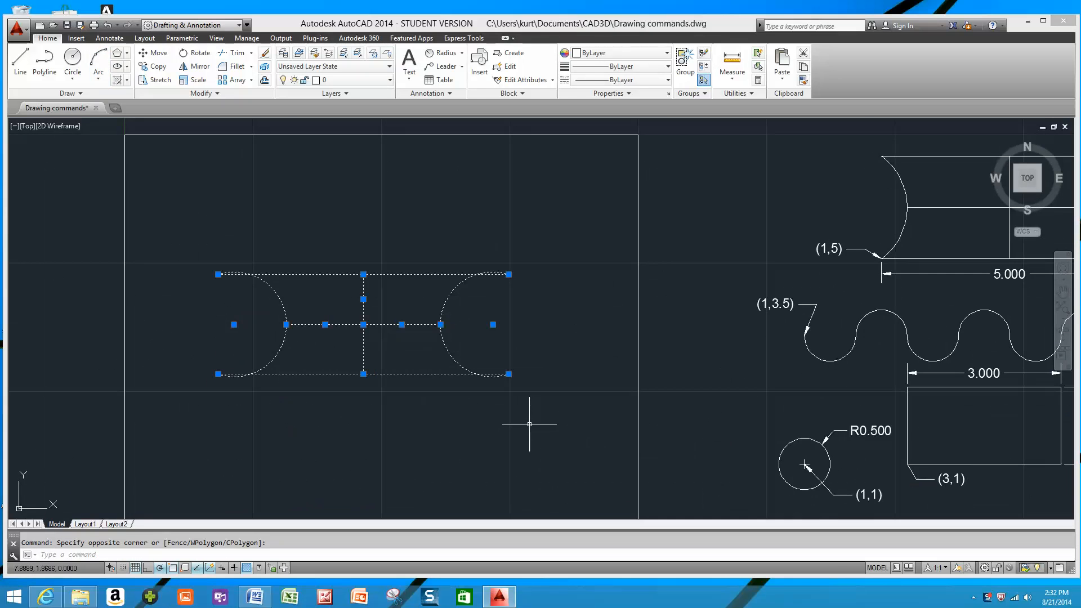
key("Delete")
Move all the reference shapes with their dimensions and labels into the empty border rectangle, from the circle's centre to point 1,1.
scroll(484, 379, "down", 2)
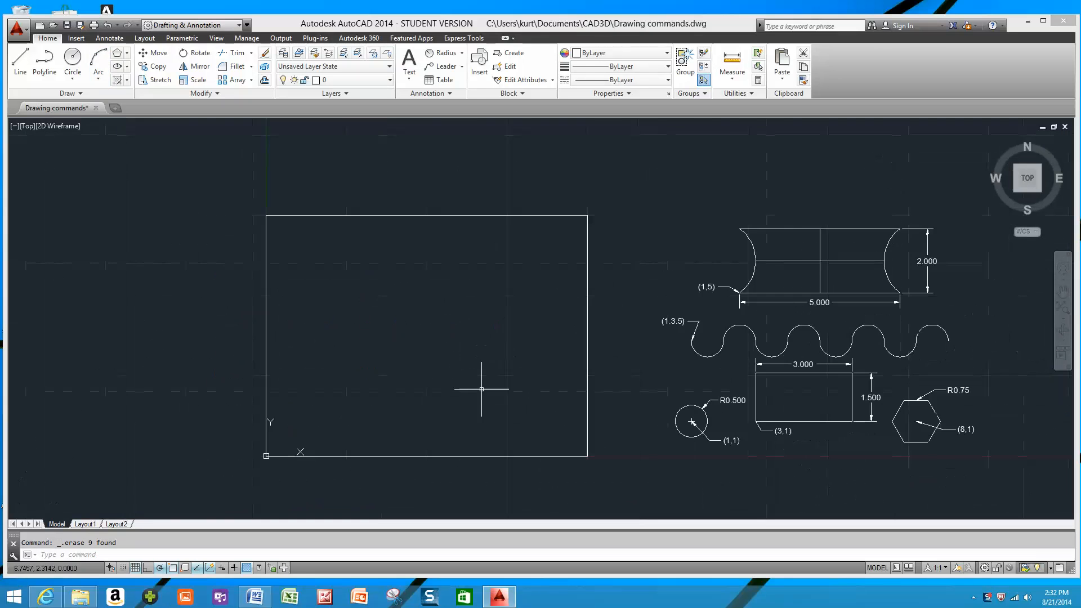
middle_click_drag(484, 379, 433, 341)
scroll(434, 343, "down", 2)
scroll(498, 292, "up", 2)
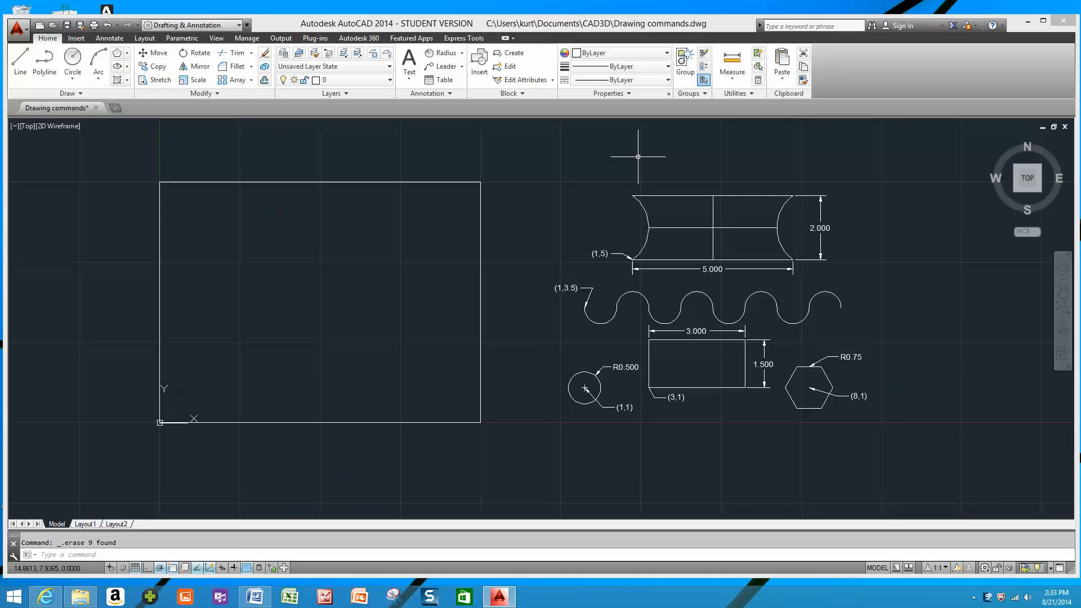
left_click(511, 161)
left_click(883, 457)
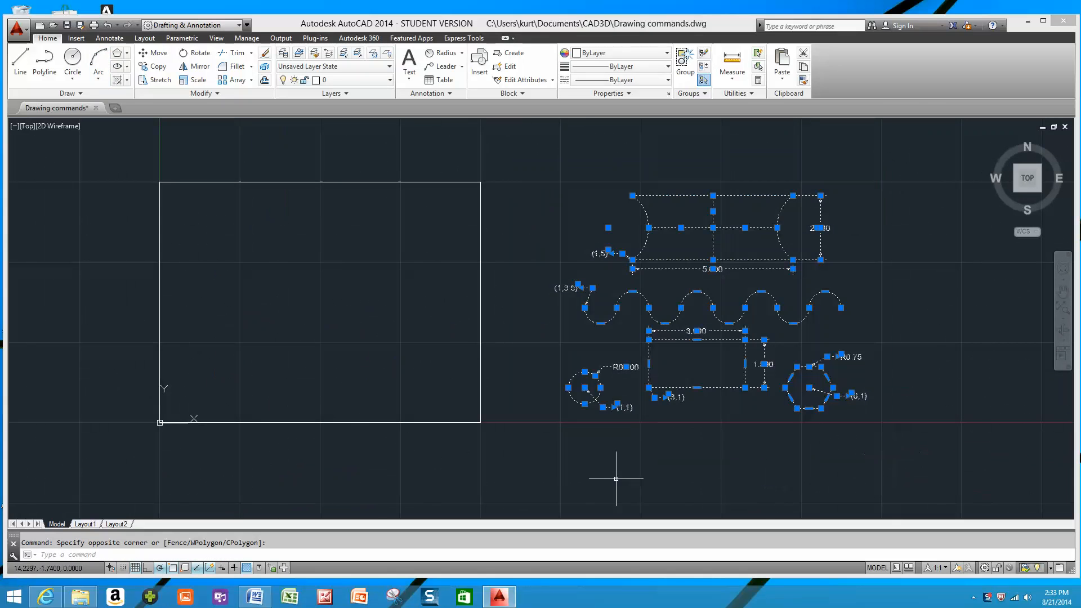
right_click(613, 457)
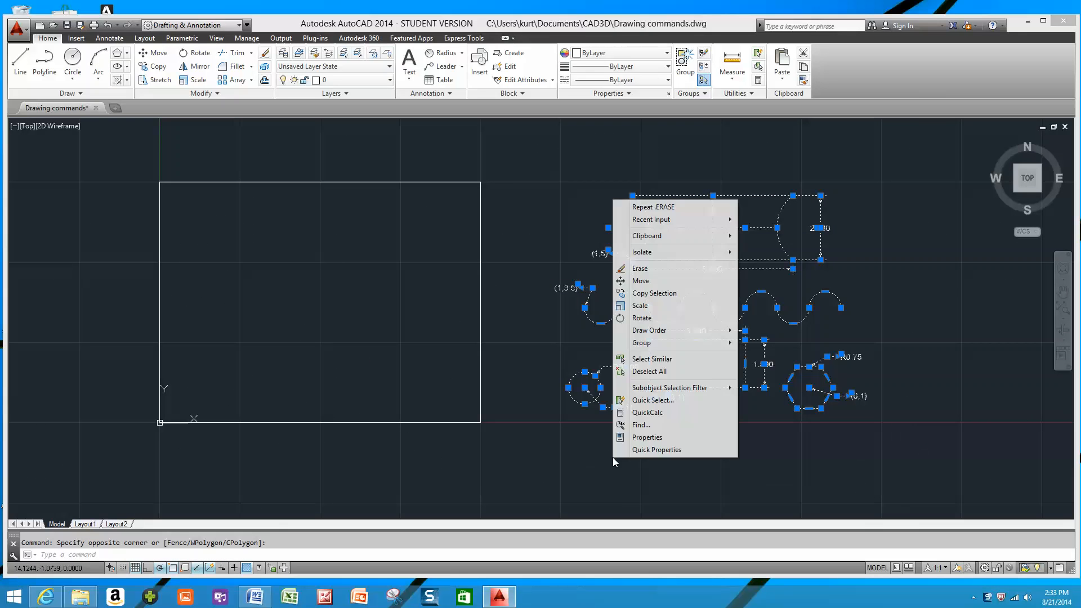
left_click(671, 280)
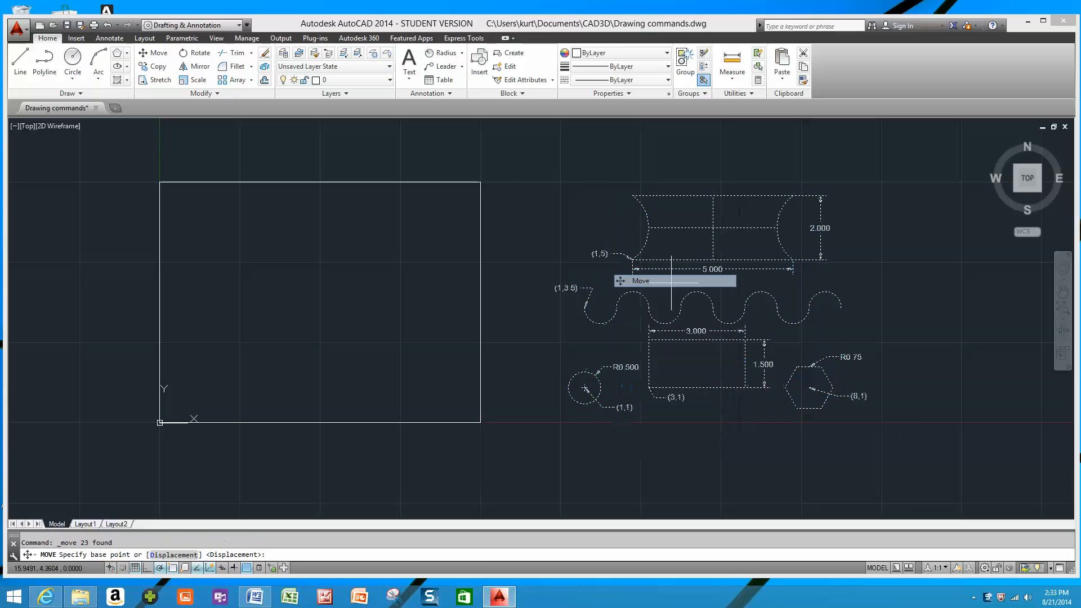
scroll(585, 388, "up", 8)
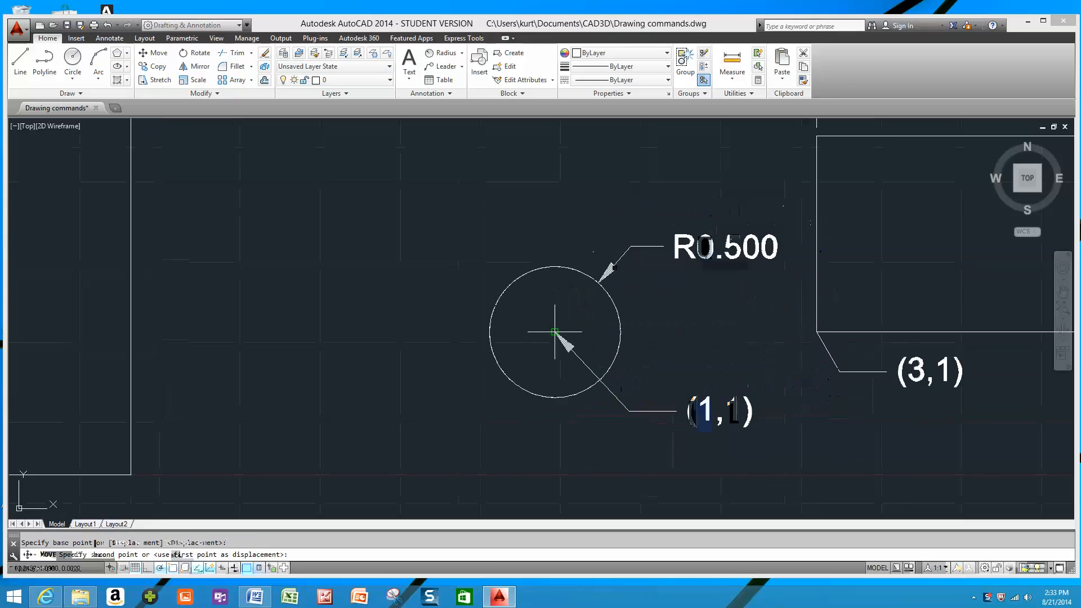
left_click(585, 387)
scroll(585, 388, "down", 8)
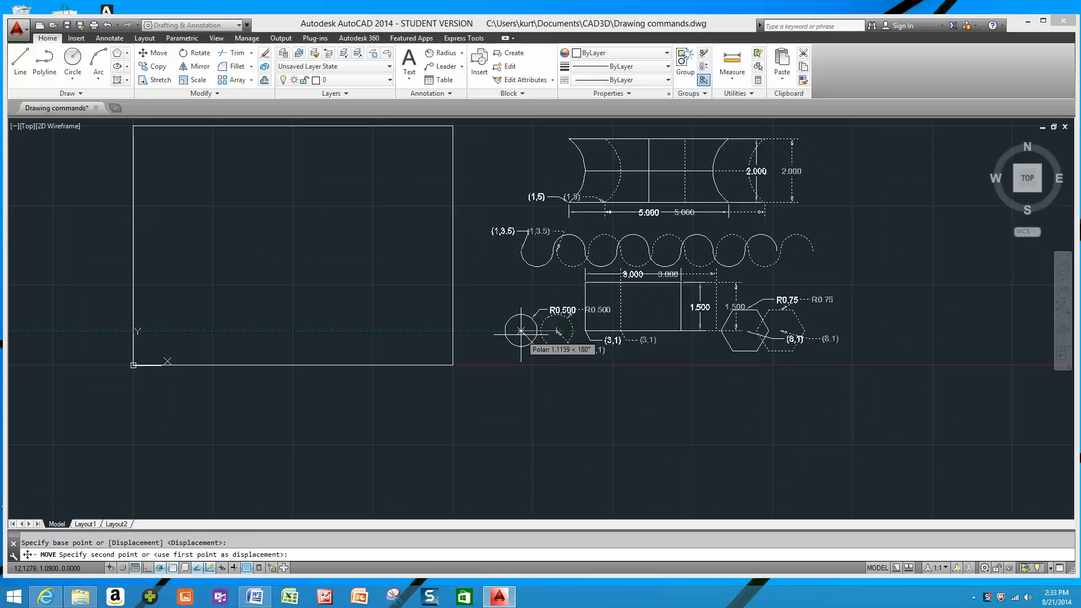
type("1,1")
key("Return")
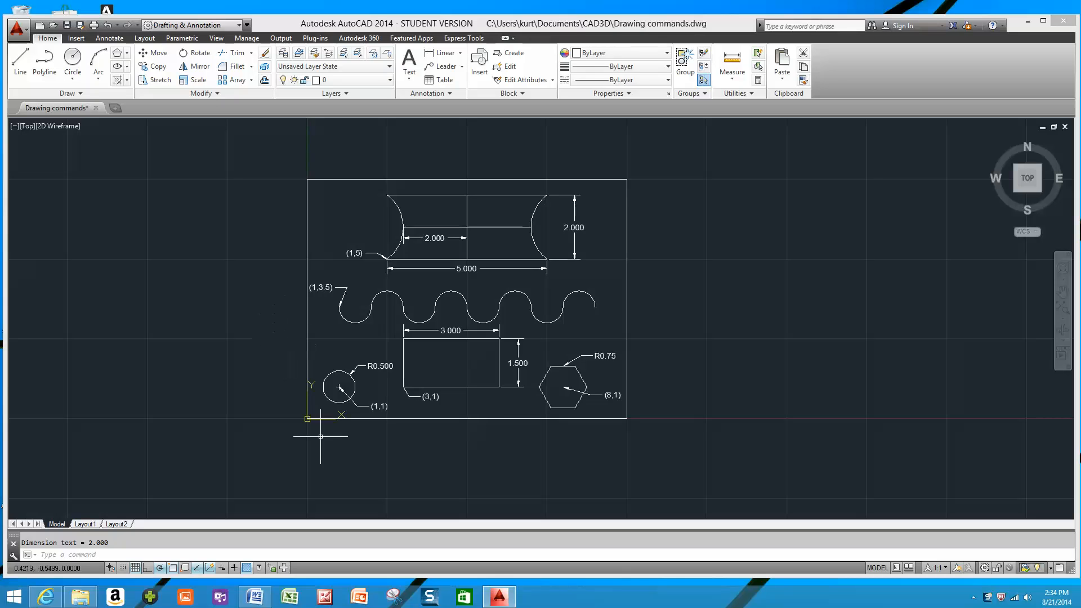
right_click(429, 598)
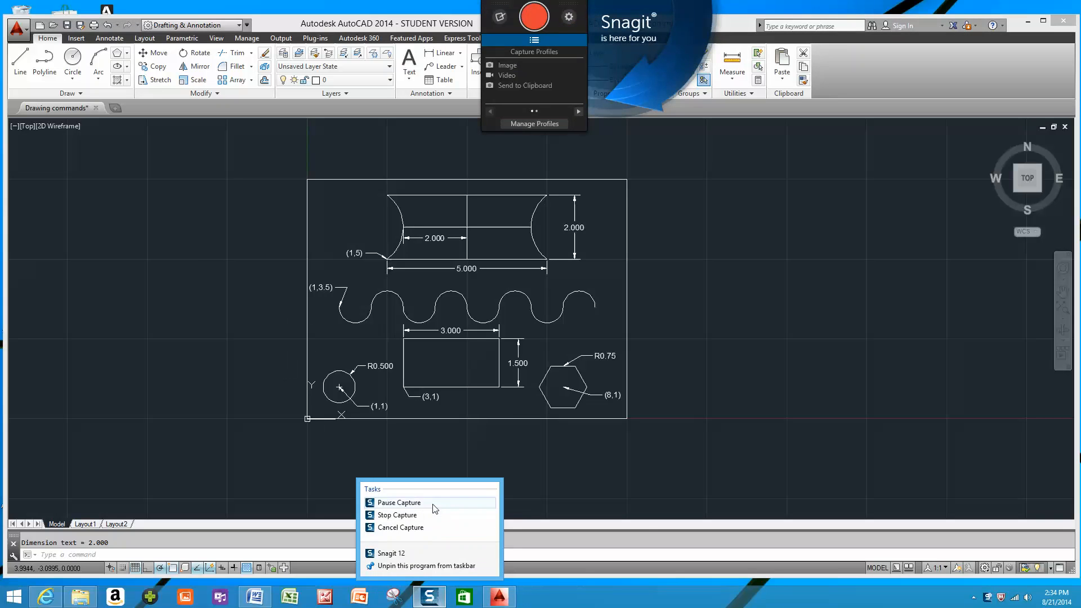